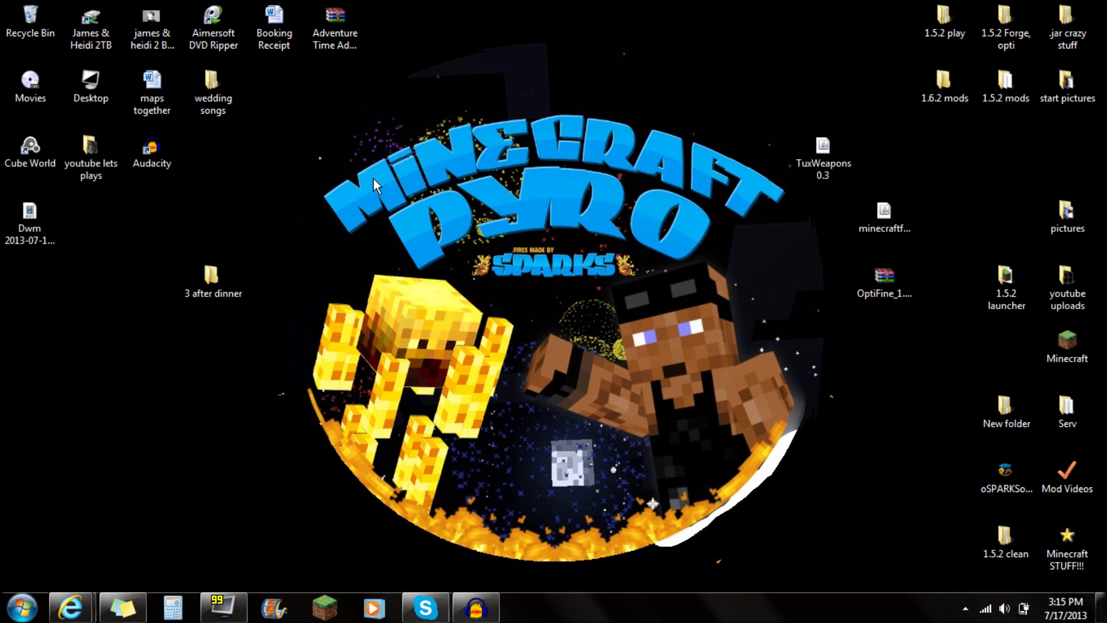
Check the Minecraft Forge downloads page, highlighting version 9.10.0.799 in the first 1.6.2 row.
mouse_move(70, 607)
click(122, 518)
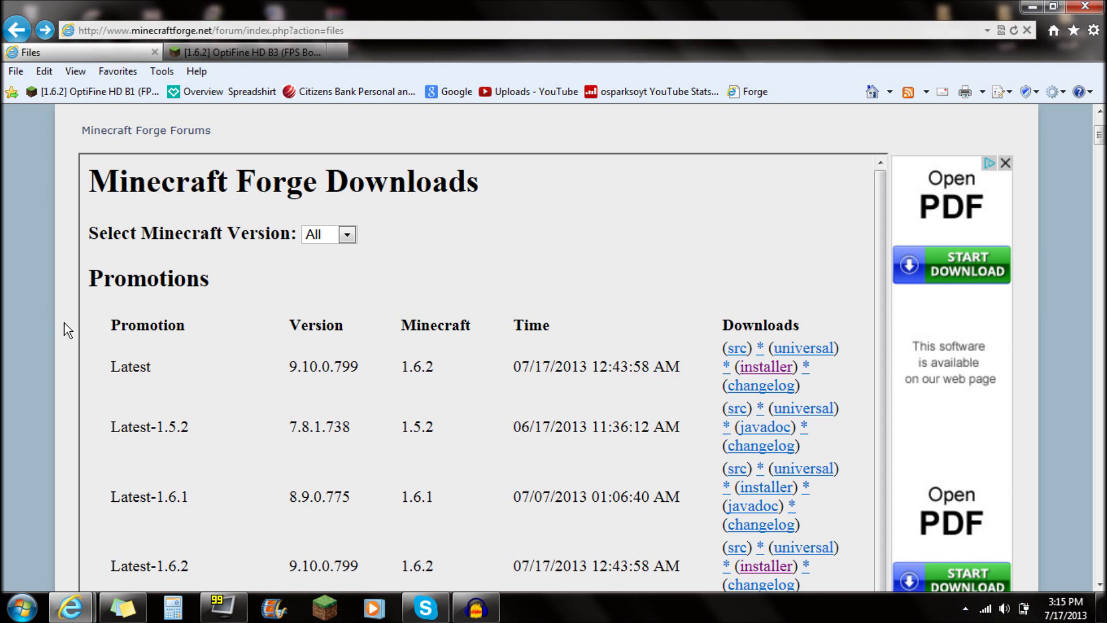
click(254, 52)
scroll(489, 337, up, 5)
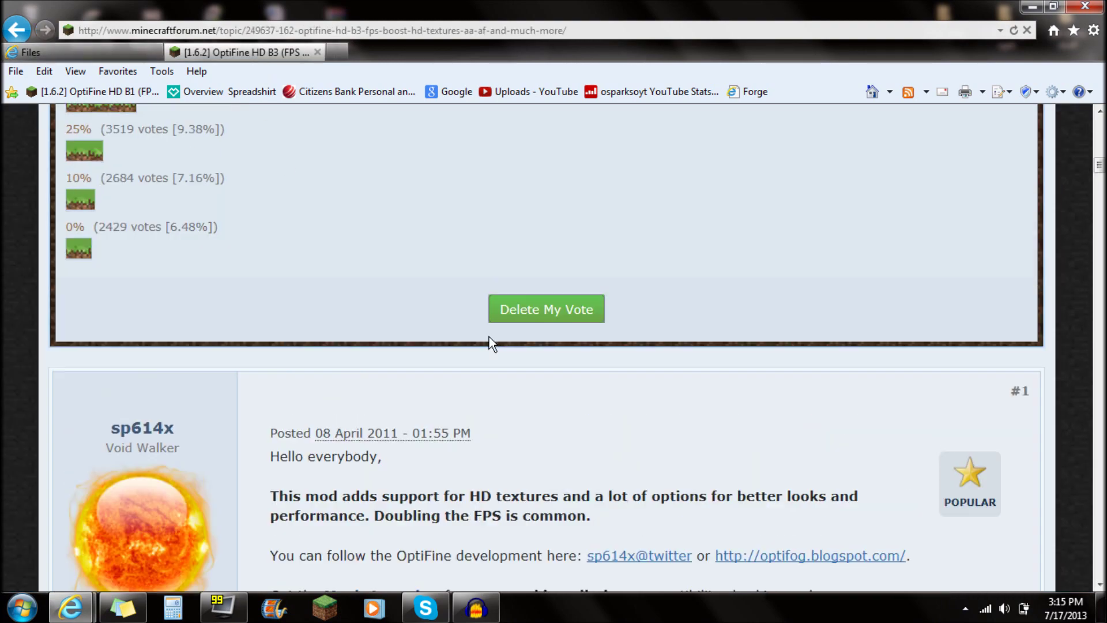
scroll(507, 376, up, 4)
scroll(522, 376, down, 10)
click(97, 53)
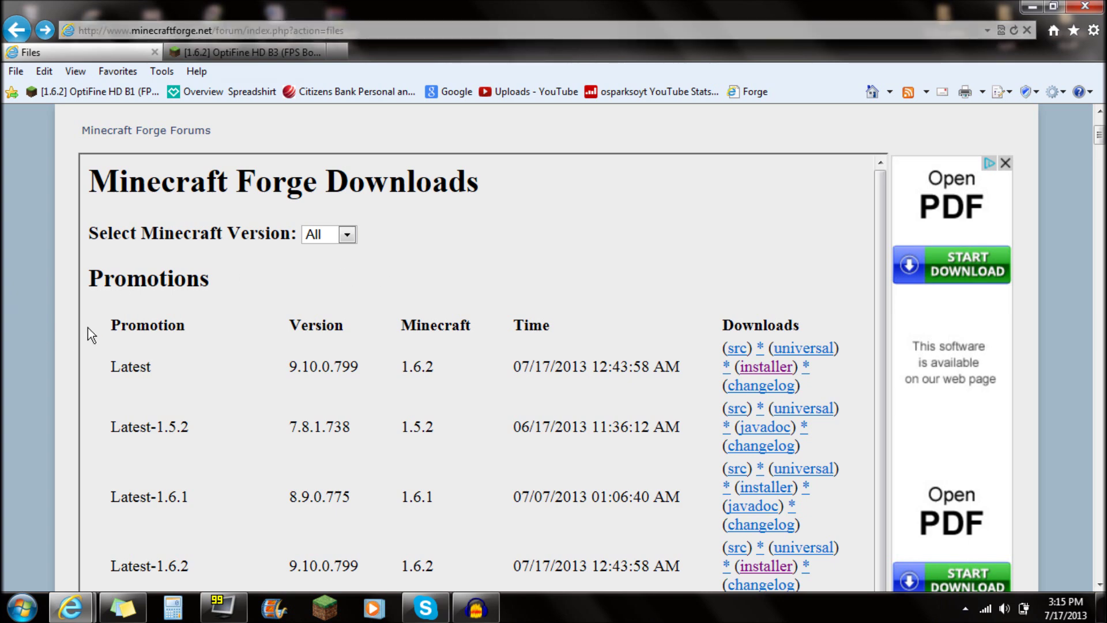
scroll(44, 344, down, 8)
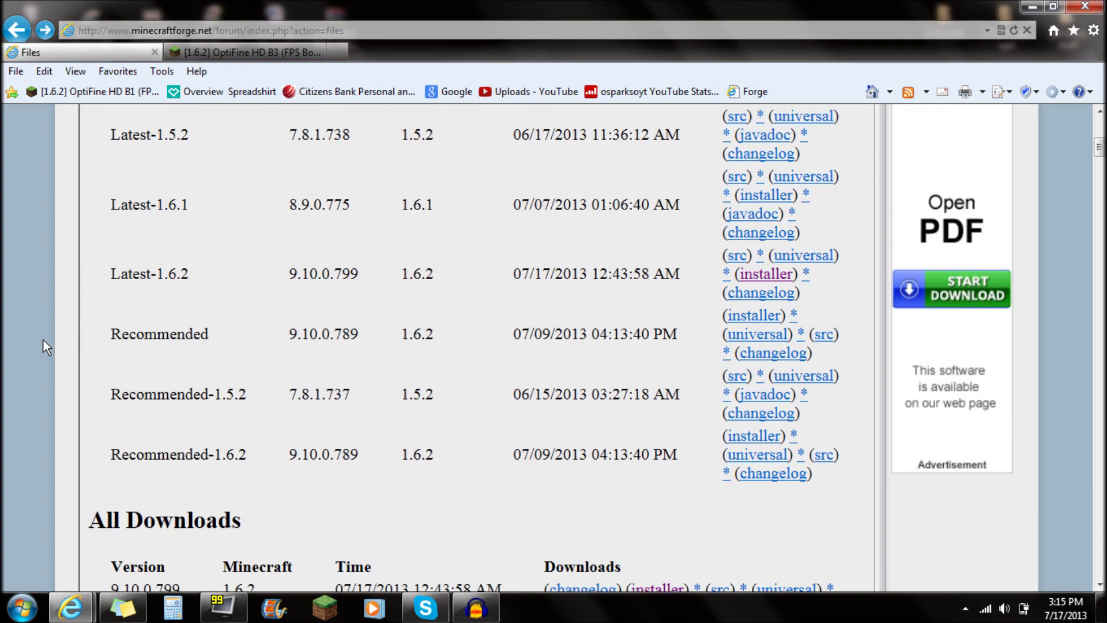
scroll(42, 339, down, 2)
drag(110, 321, 439, 343)
click(111, 252)
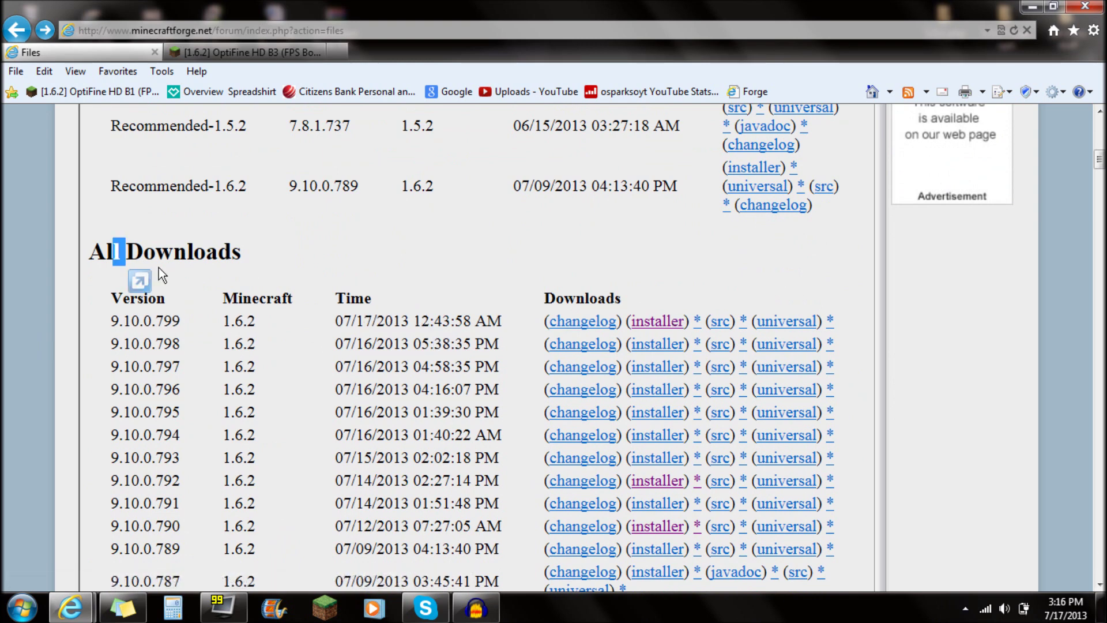
drag(140, 320, 515, 320)
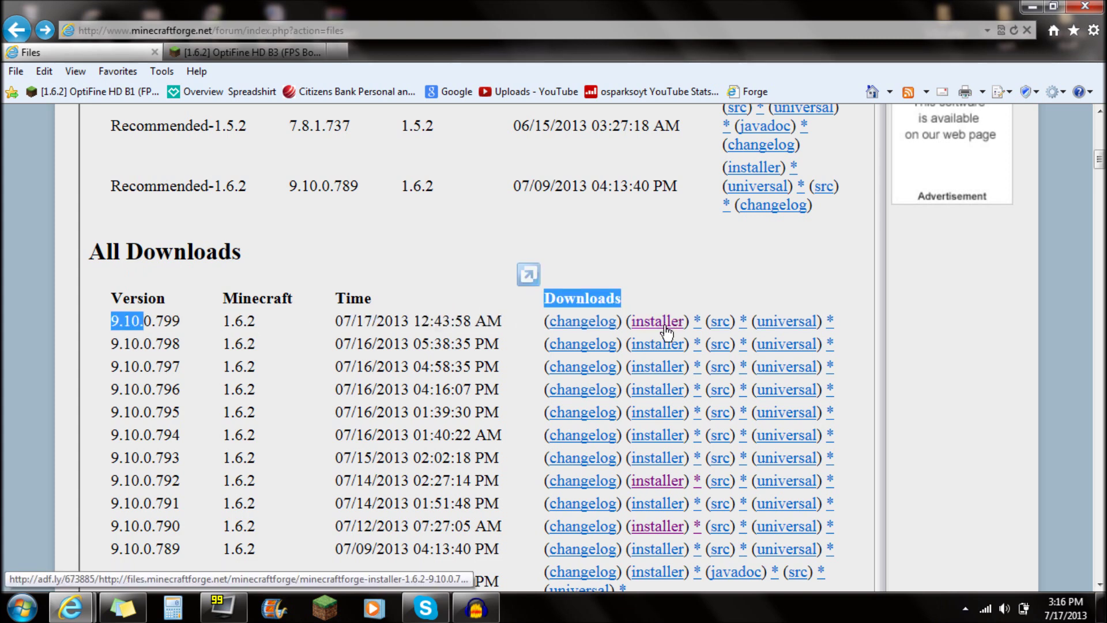
key(super+d)
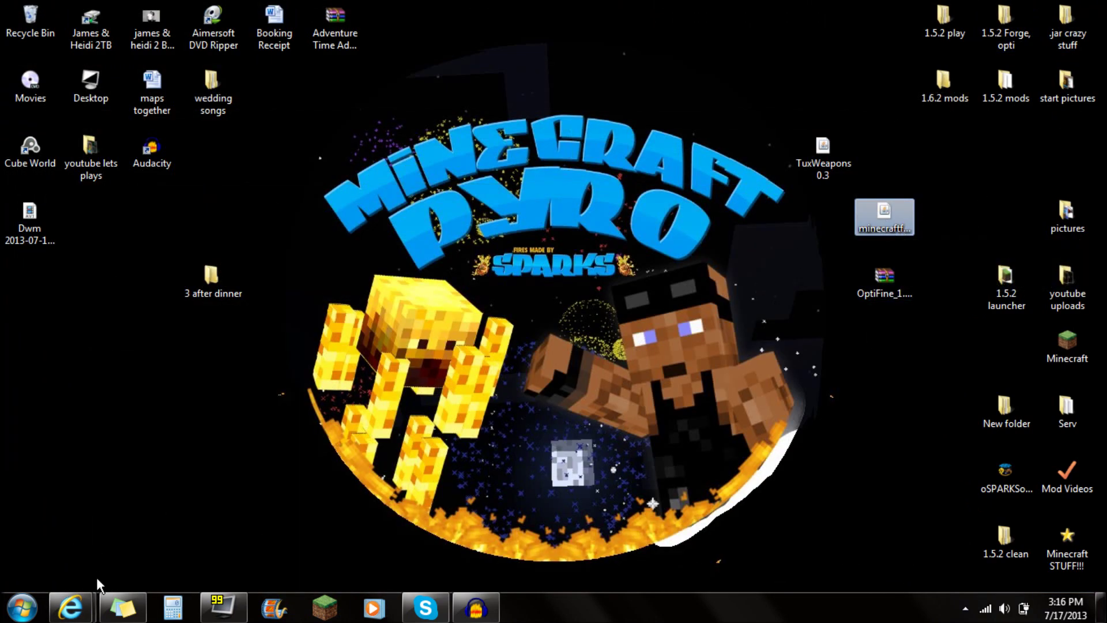
Read the OptiFine HD B3 Standard and Ultra feature descriptions on the forum post.
mouse_move(72, 602)
click(247, 482)
scroll(408, 302, up, 6)
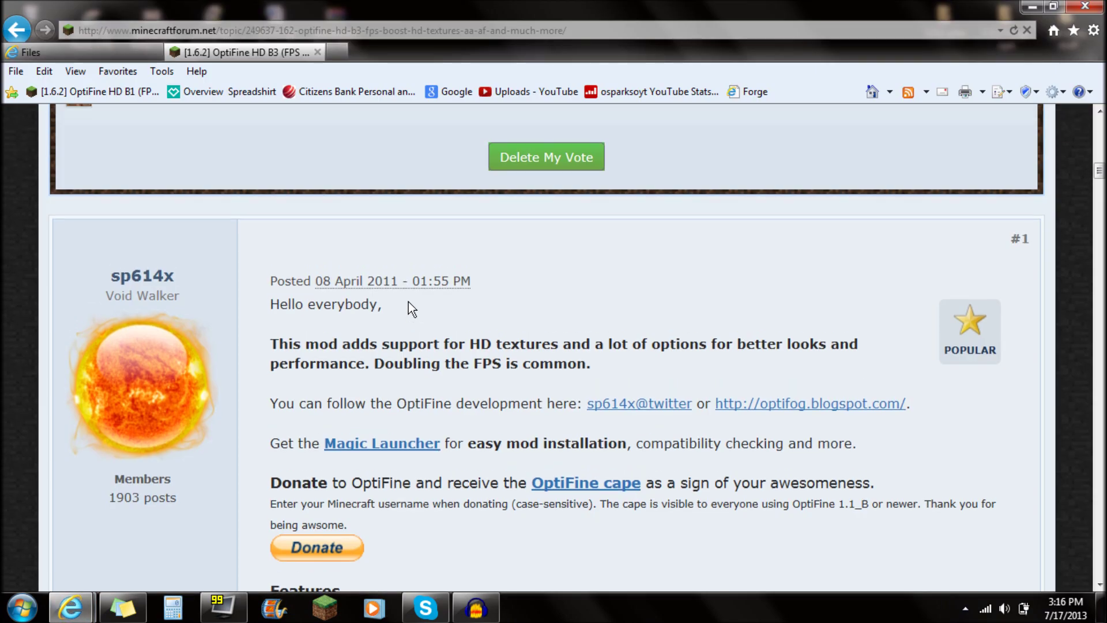
scroll(316, 283, down, 10)
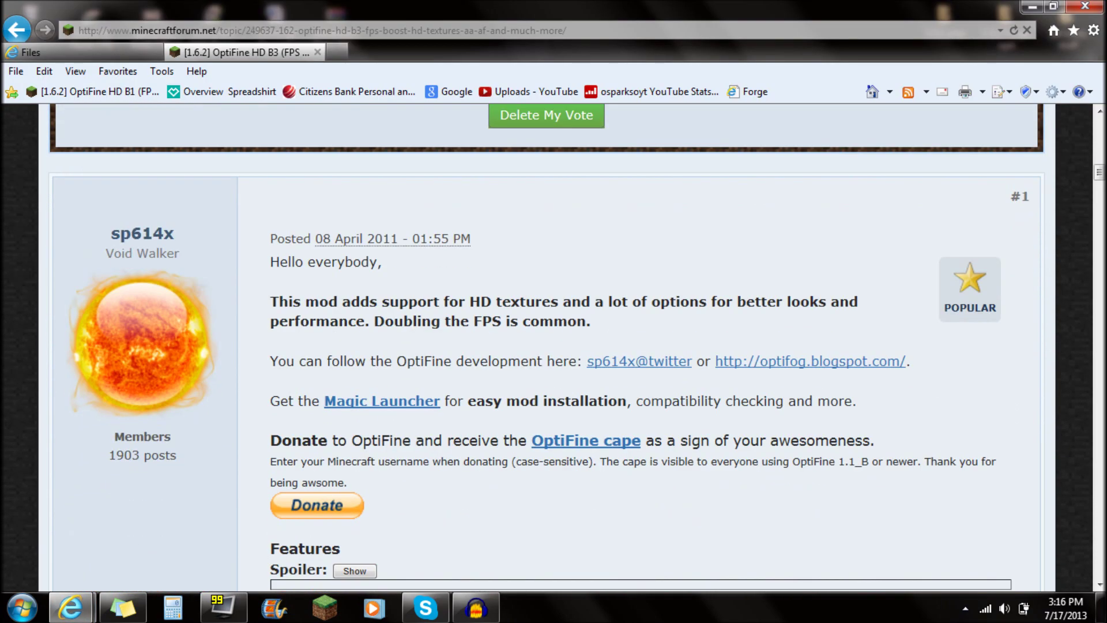
scroll(265, 352, down, 4)
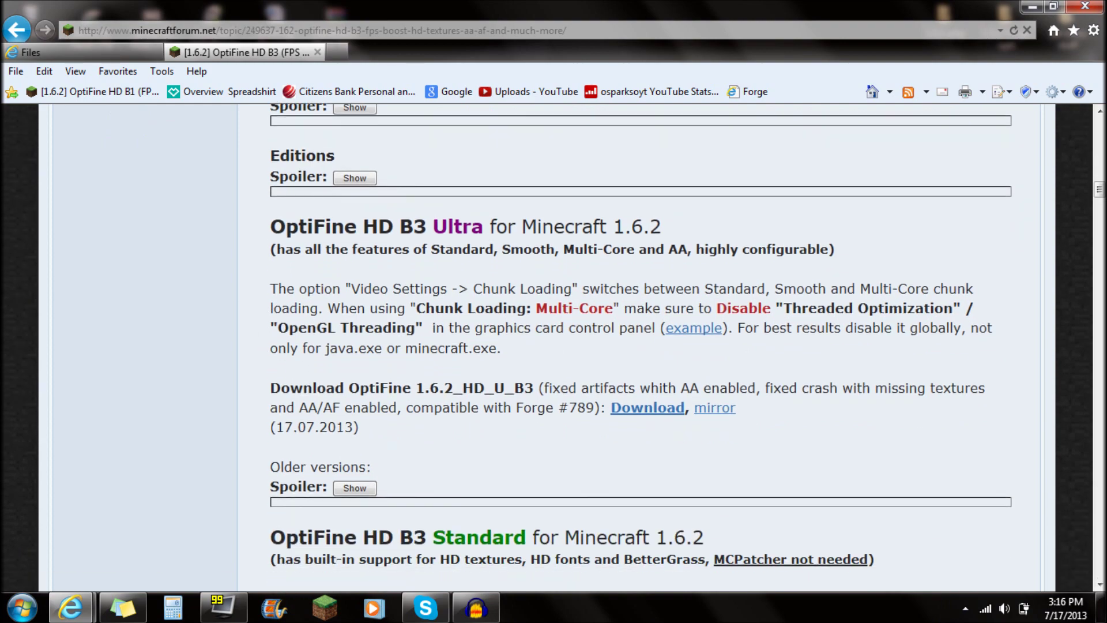
drag(271, 228, 574, 250)
scroll(574, 249, down, 3)
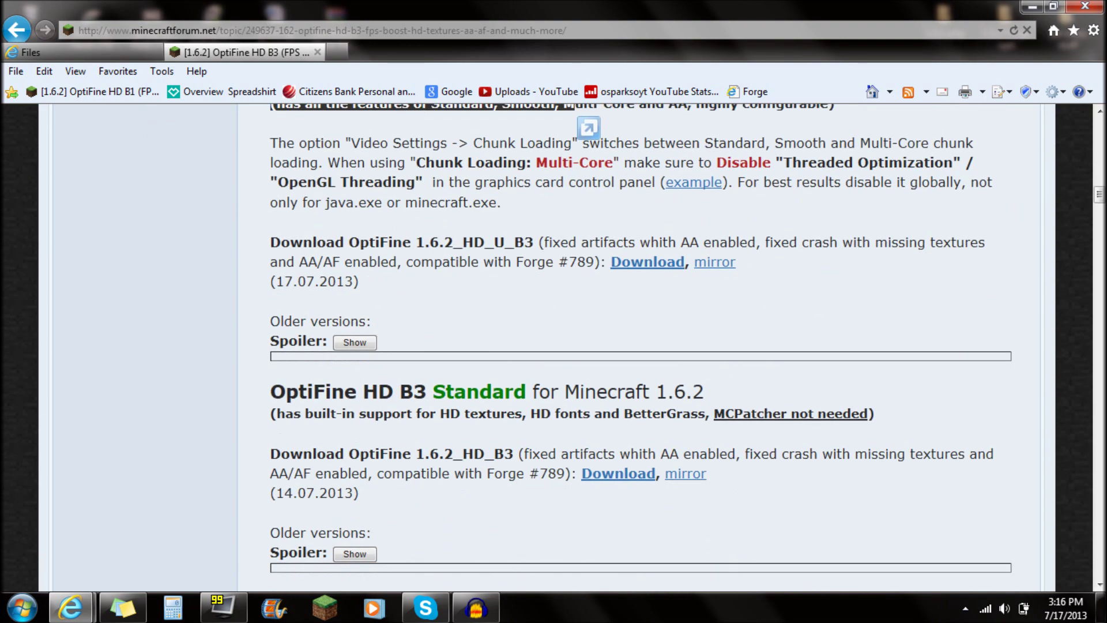
drag(395, 392, 655, 392)
scroll(669, 415, up, 3)
click(668, 563)
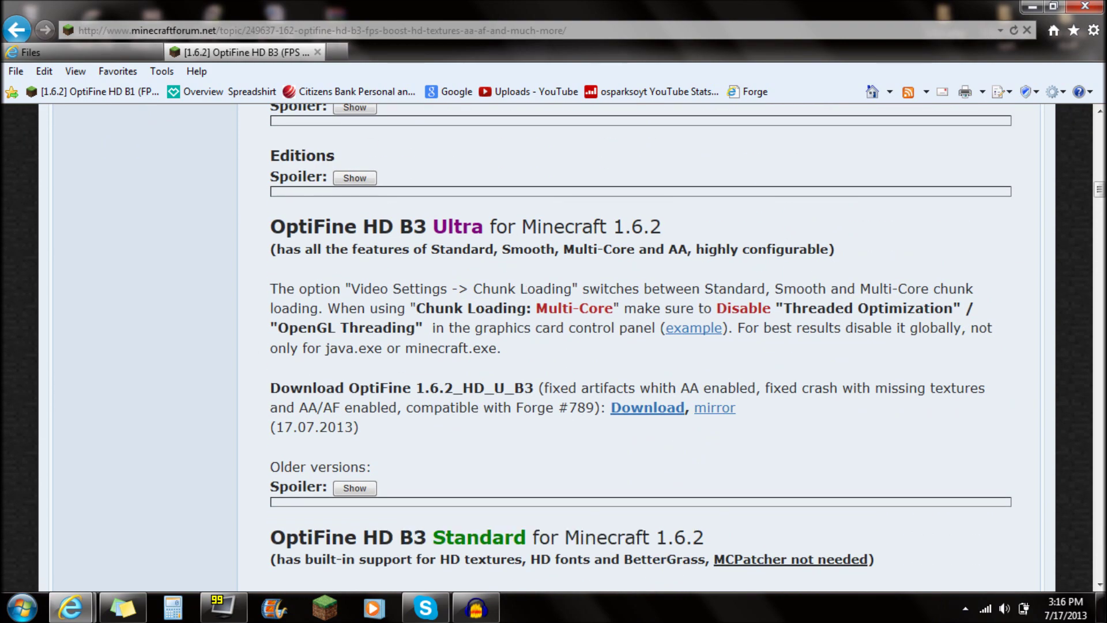
scroll(479, 230, down, 1)
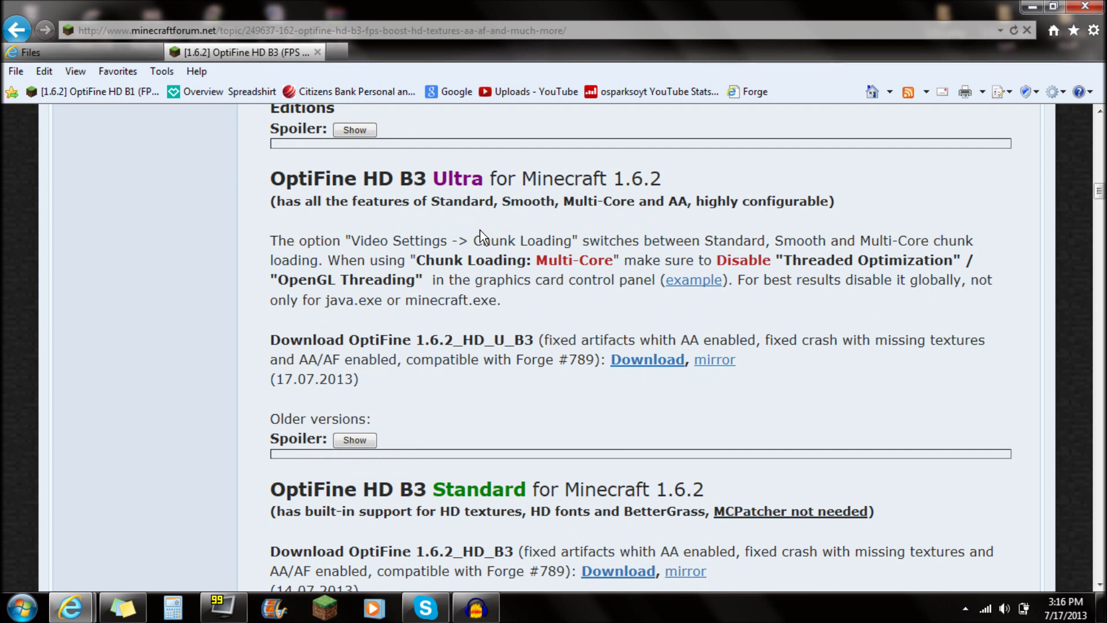
drag(353, 200, 493, 201)
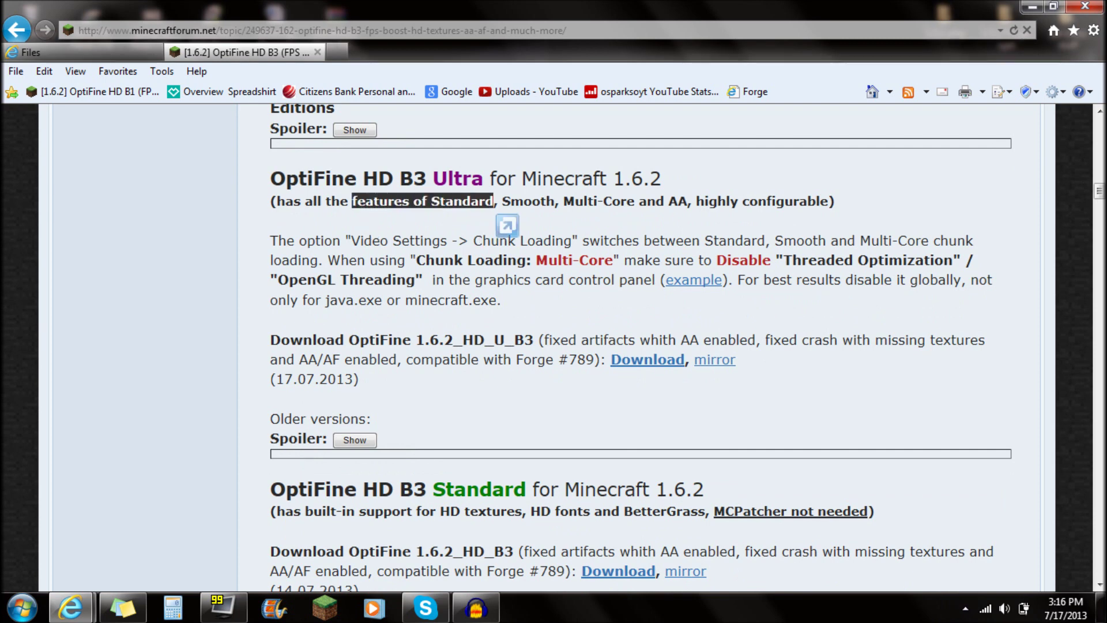
click(494, 200)
drag(598, 201, 668, 201)
drag(786, 201, 697, 201)
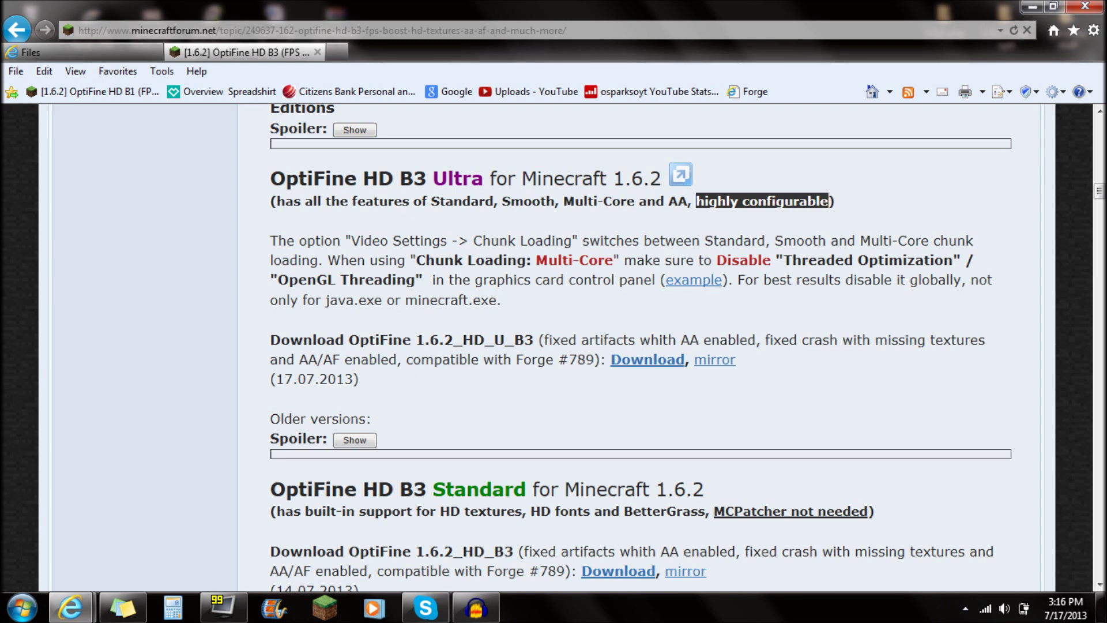
click(700, 215)
Locate the OptiFine HD B3 Ultra for Minecraft heading and its download, then hide the browser.
drag(271, 179, 644, 184)
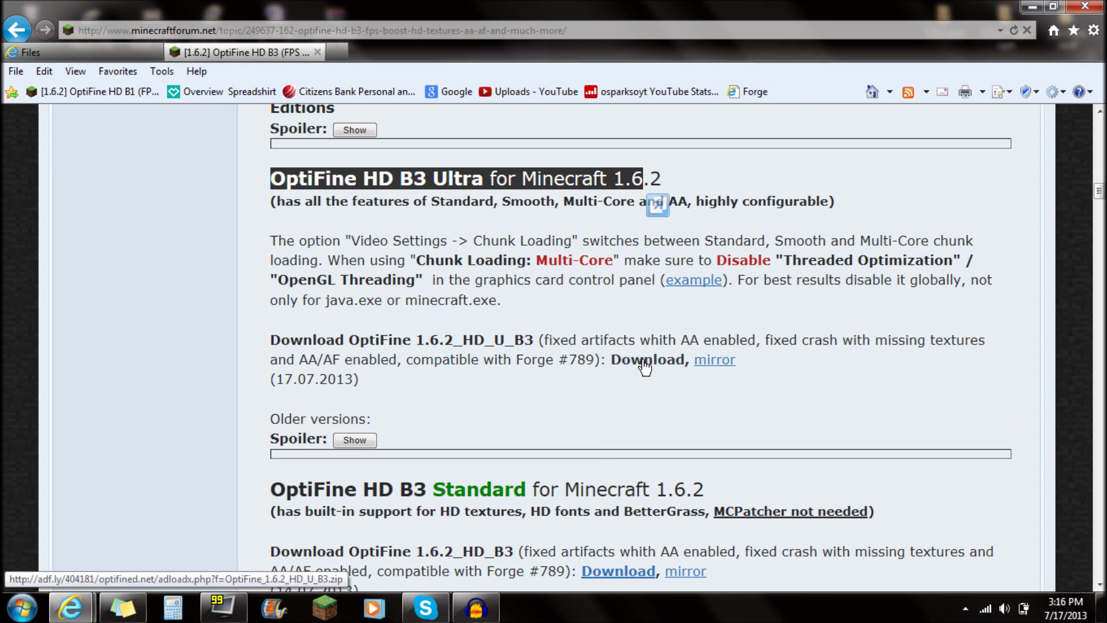
scroll(577, 519, down, 3)
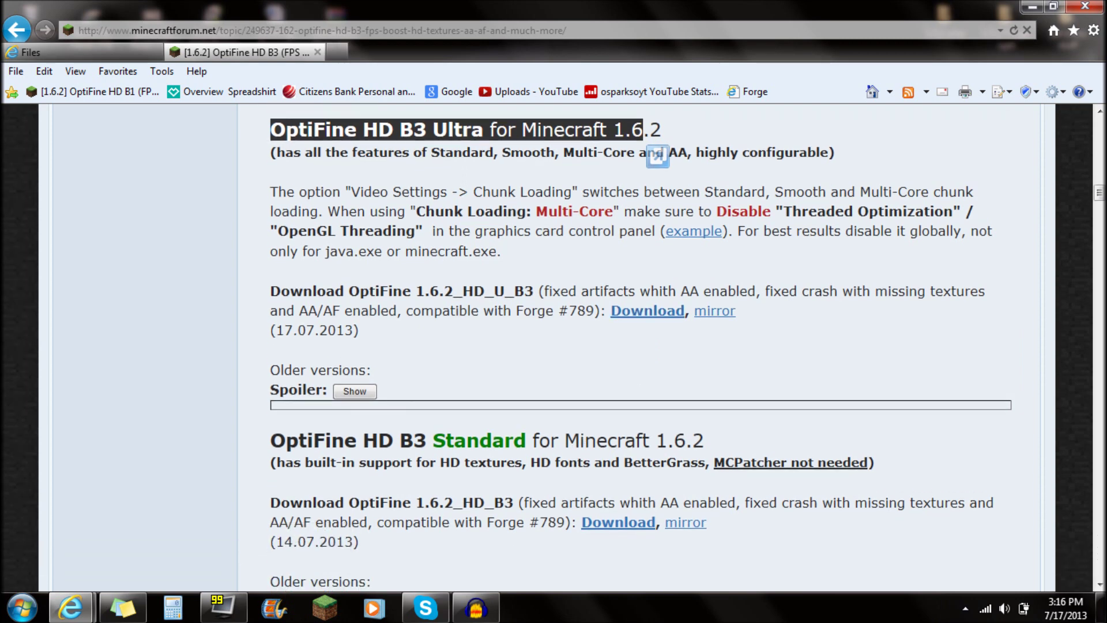
scroll(525, 450, up, 4)
click(577, 481)
scroll(577, 480, up, 1)
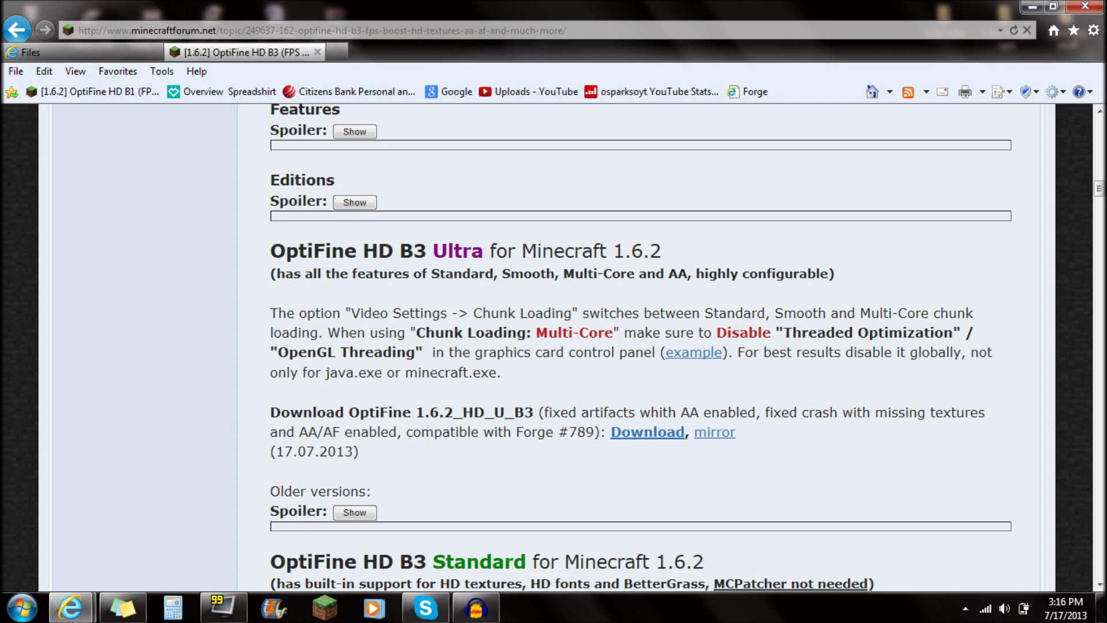
drag(271, 251, 612, 254)
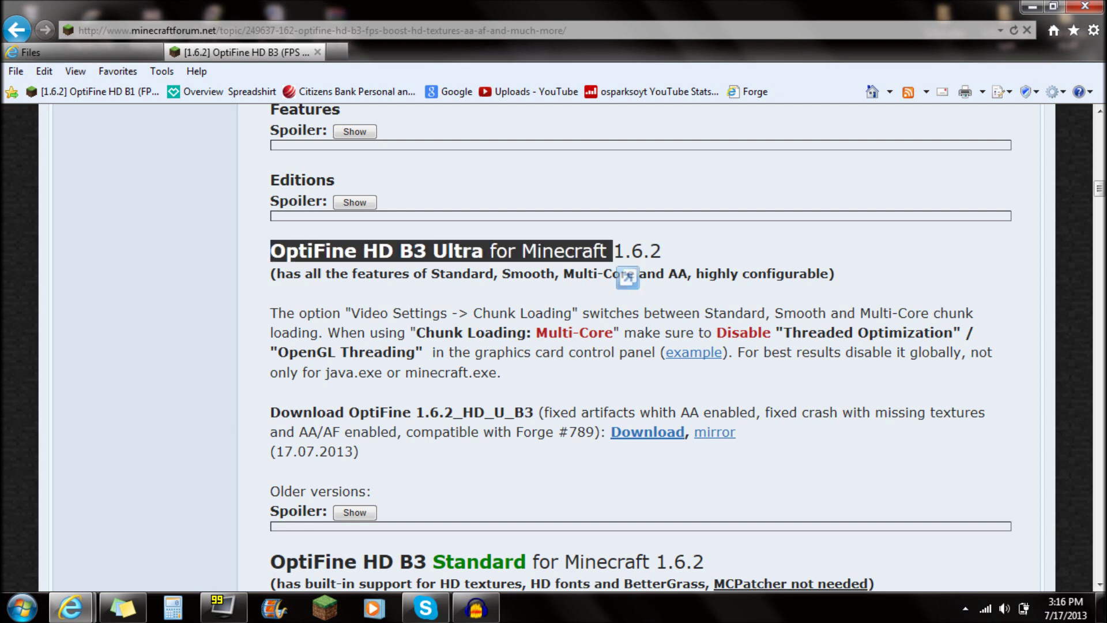
scroll(607, 386, down, 4)
scroll(607, 385, up, 4)
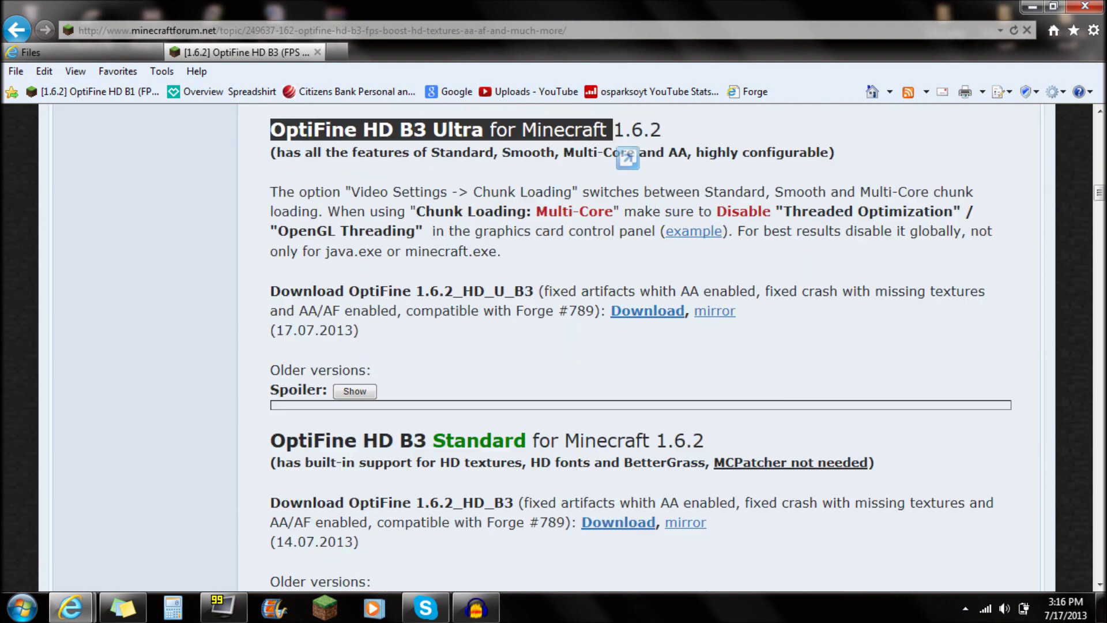
click(594, 390)
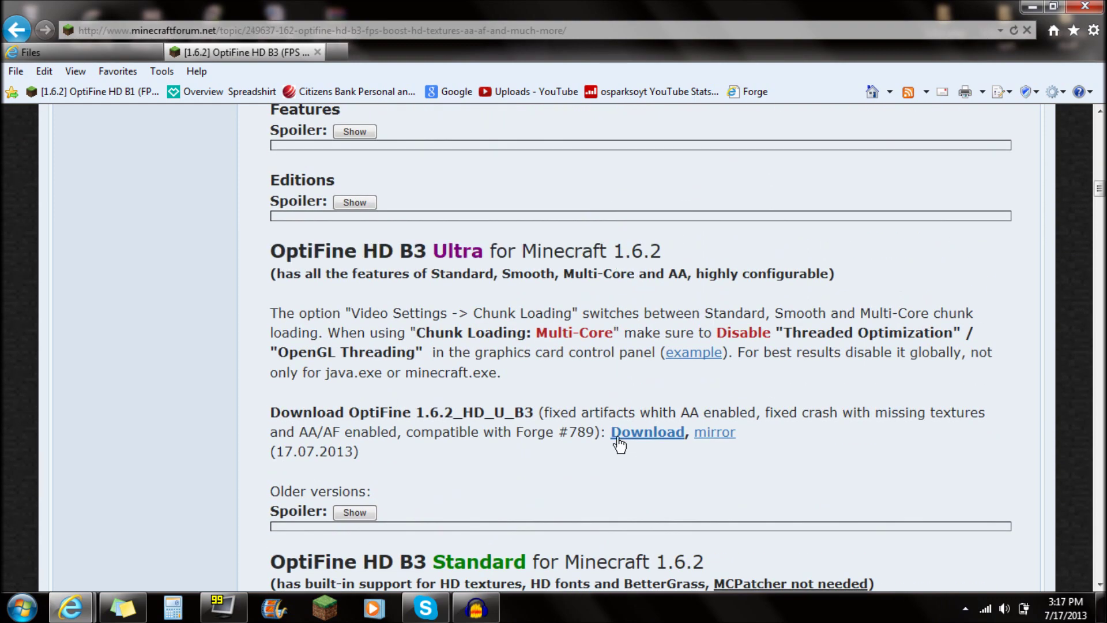
click(1033, 7)
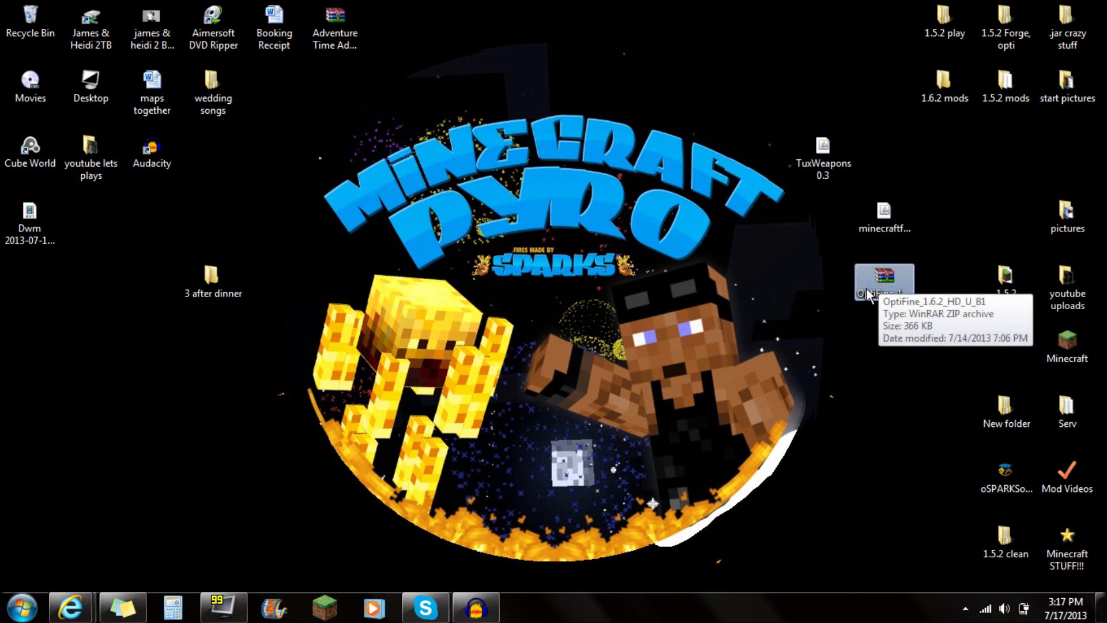
Select the OptiFine and TuxWeapons 0.3 files on the desktop, then run the minecraftforge installer.
click(874, 282)
click(858, 524)
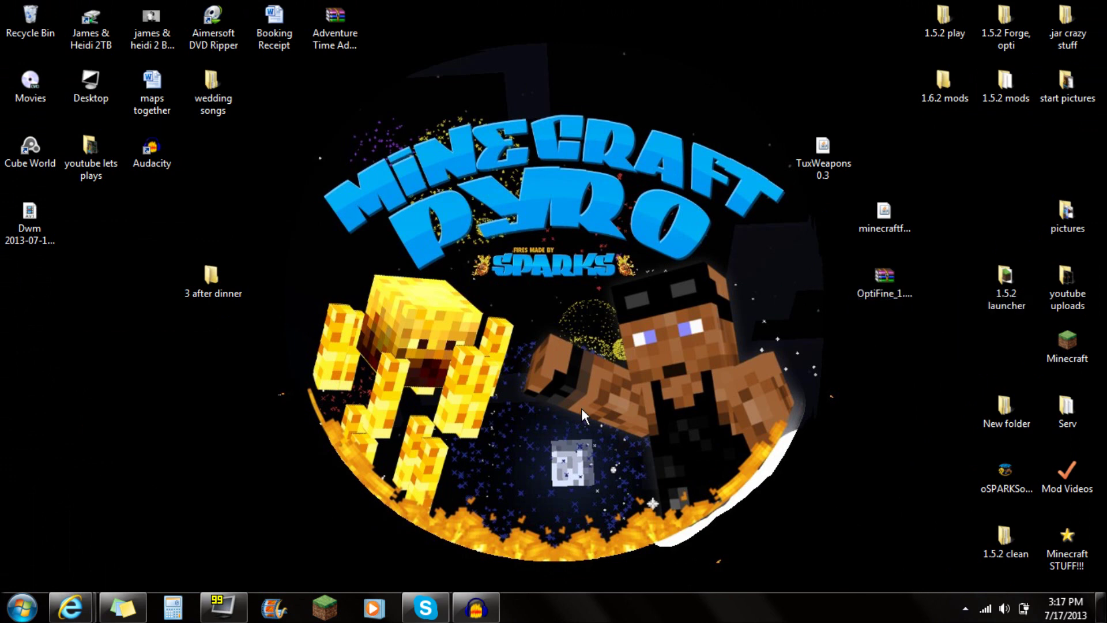
click(823, 155)
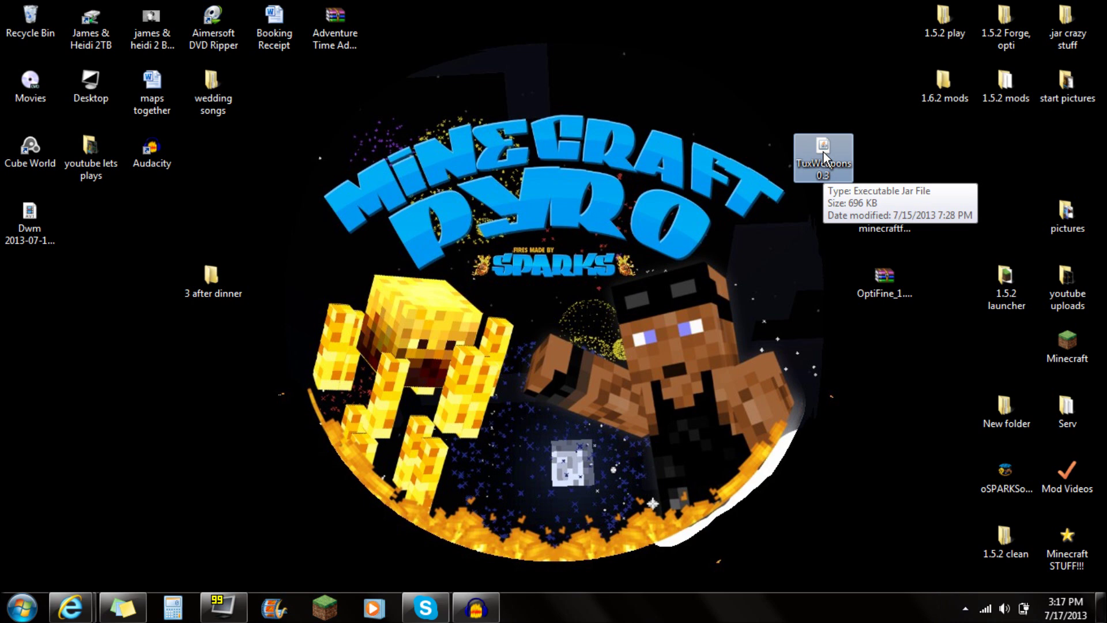
drag(322, 111, 788, 282)
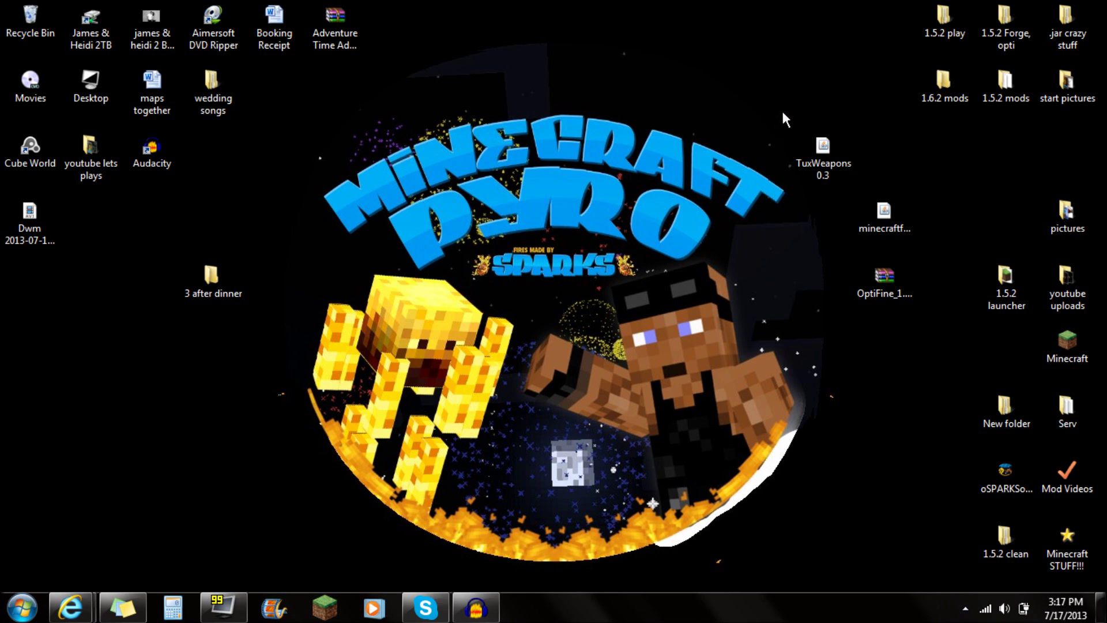
drag(782, 99, 860, 221)
click(551, 344)
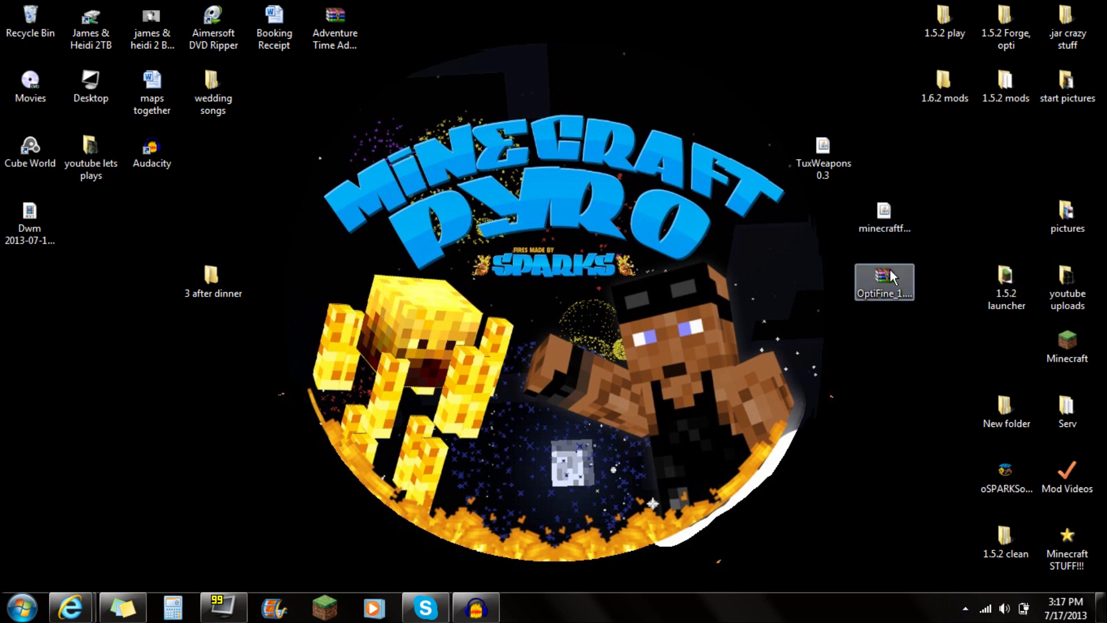
drag(865, 198, 912, 323)
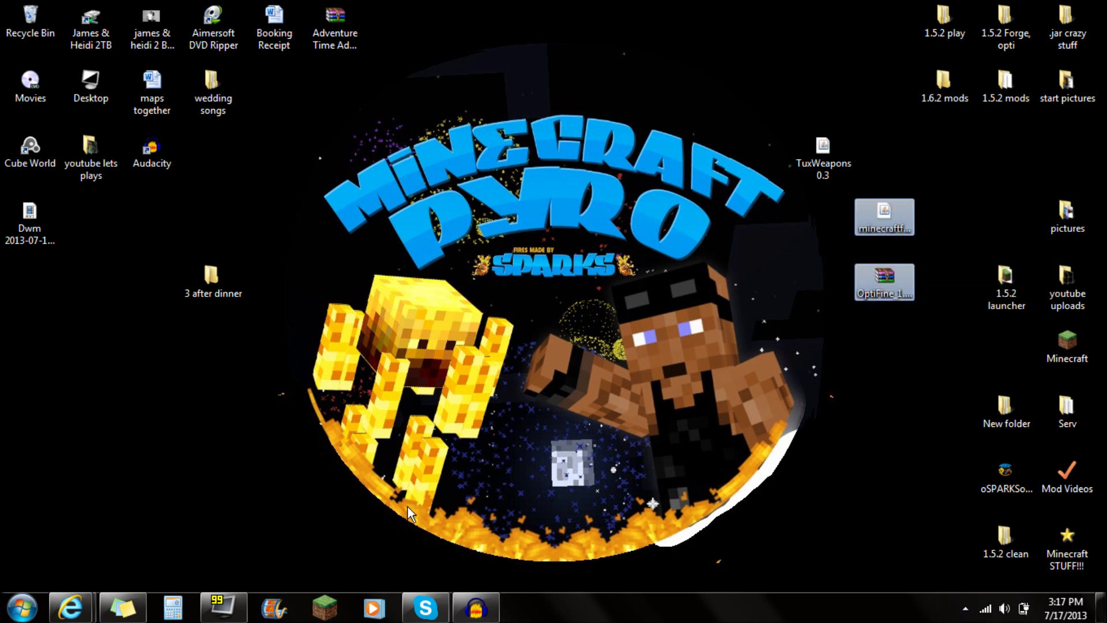
click(877, 209)
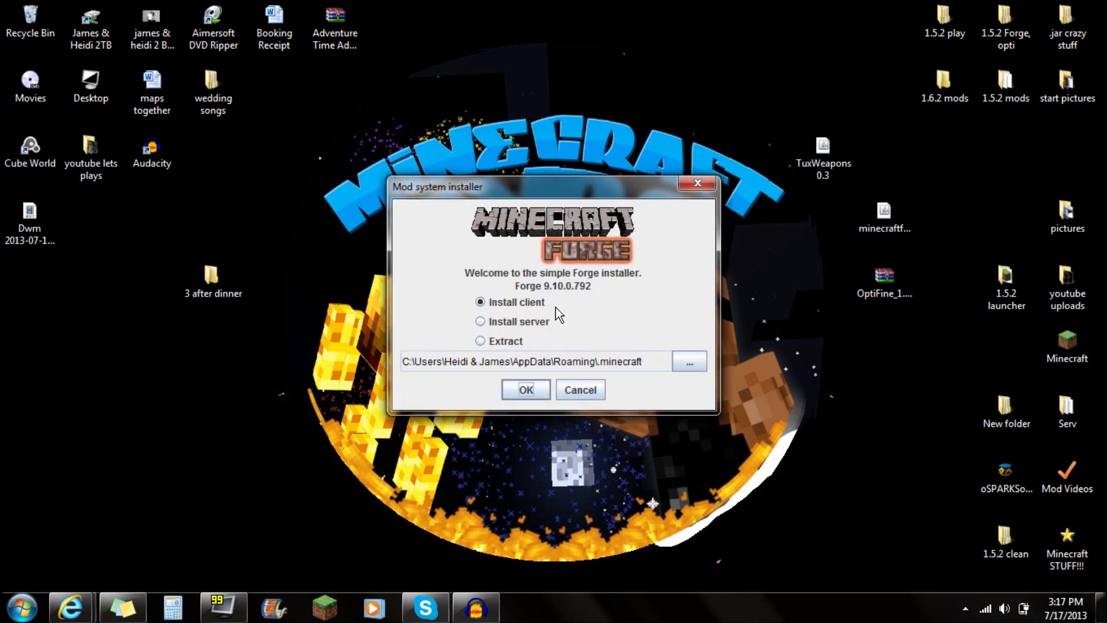
Install the Forge 9.10.0.792 client into .minecraft and dismiss the completion message.
click(525, 390)
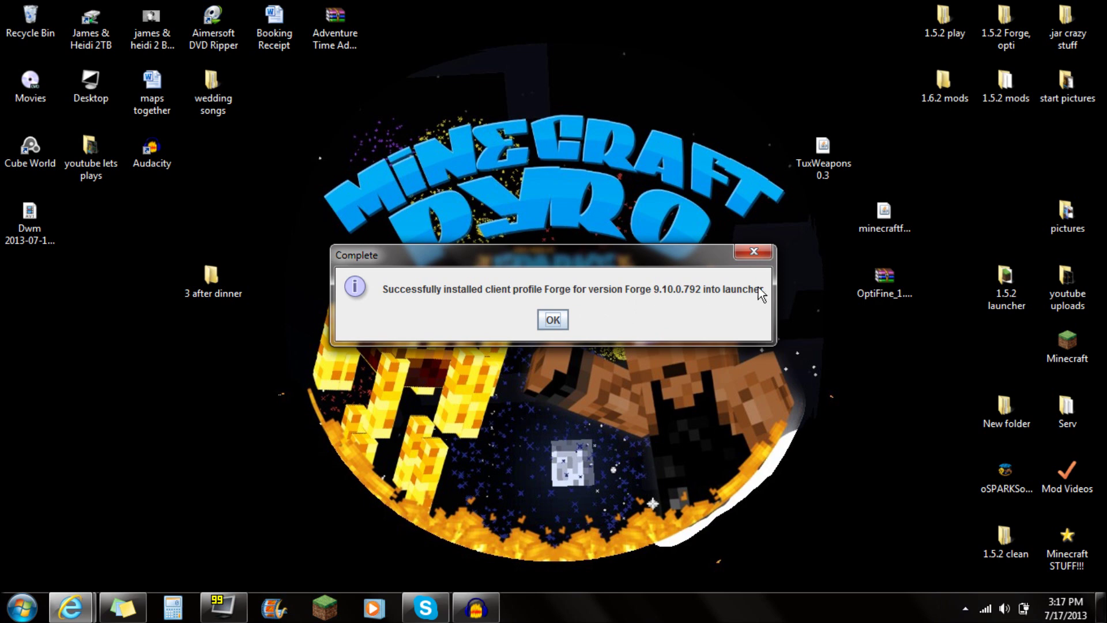
click(552, 319)
click(22, 607)
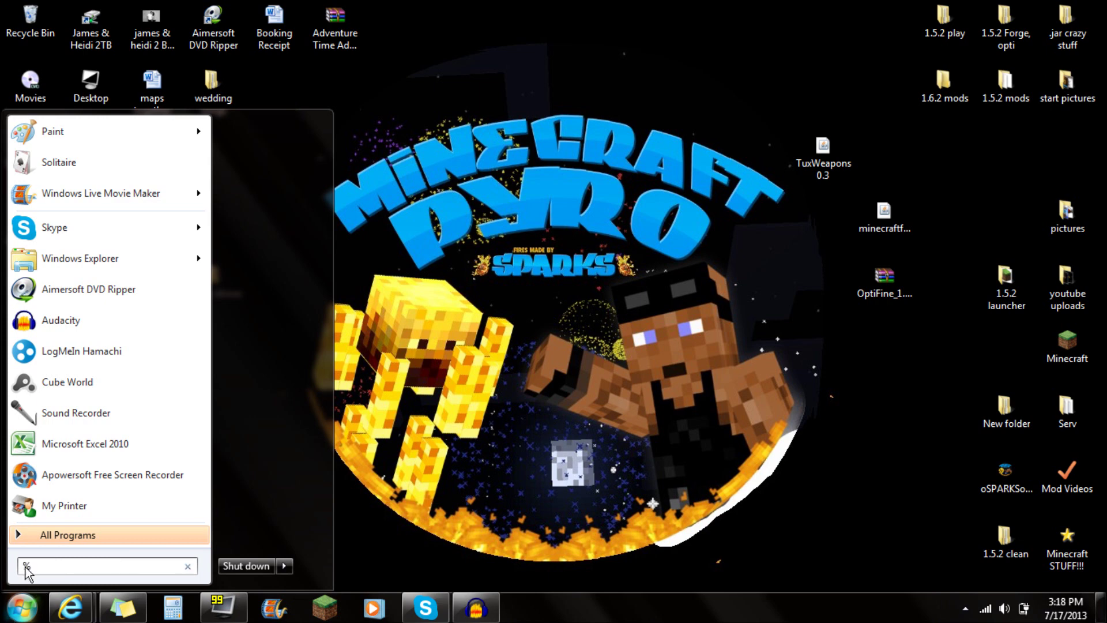
Search %appdata% and open the .minecraft folder under AppData\Roaming.
text(%appda)
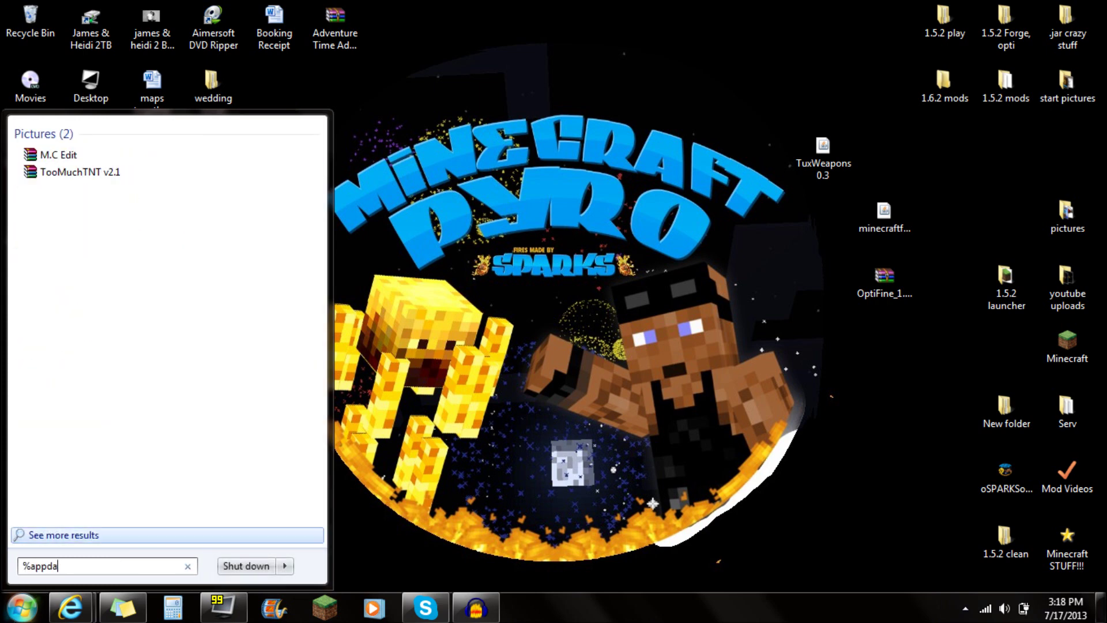
text(ta%)
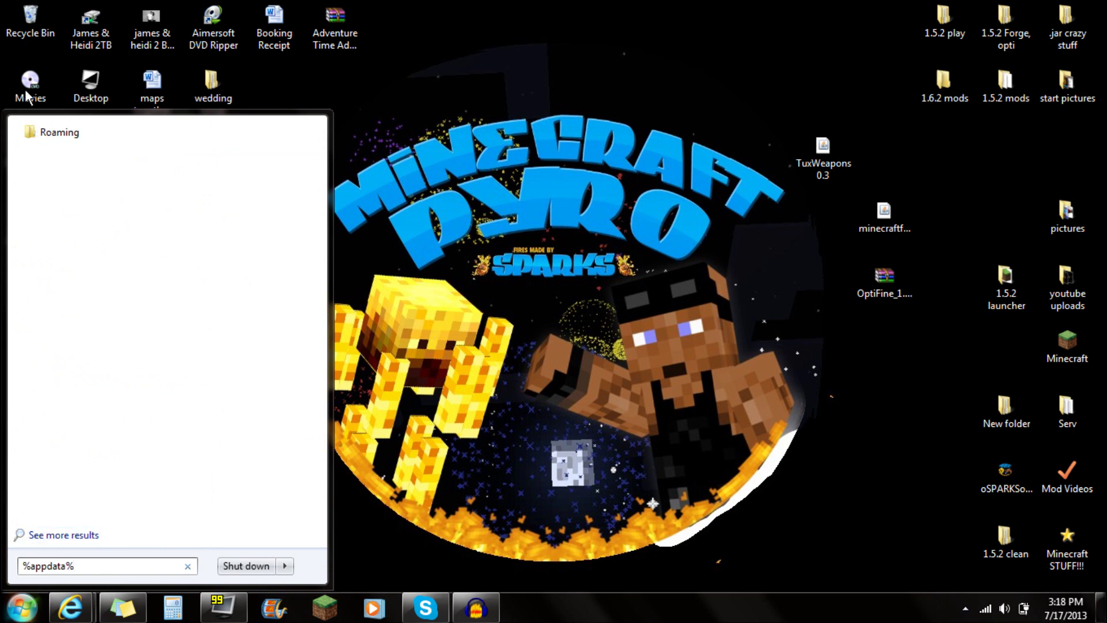
click(58, 138)
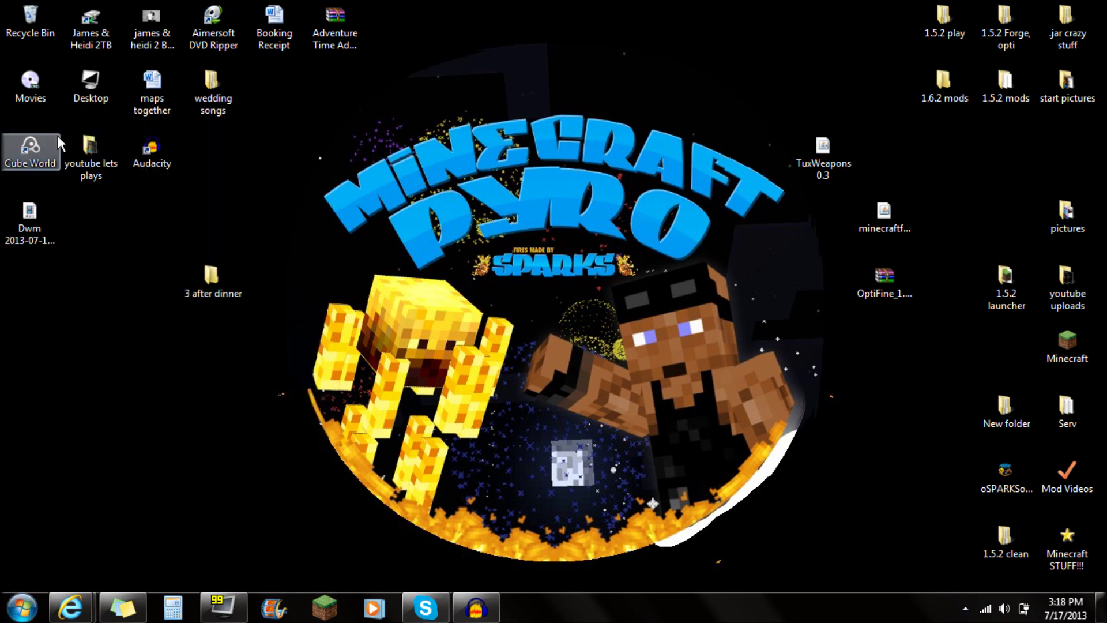
drag(382, 90, 352, 31)
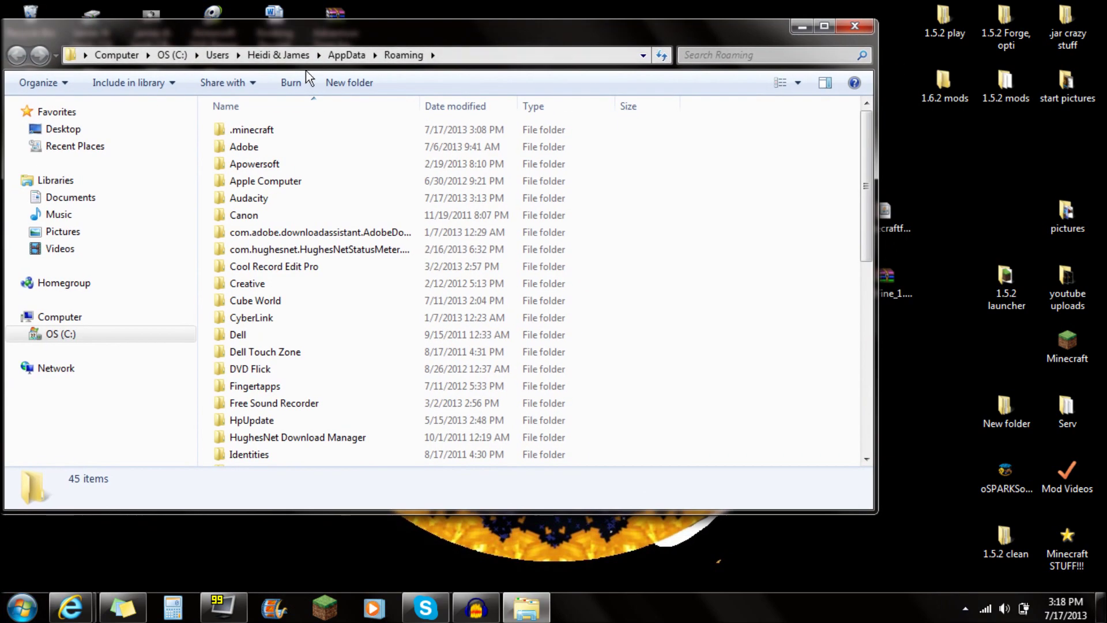
double_click(245, 129)
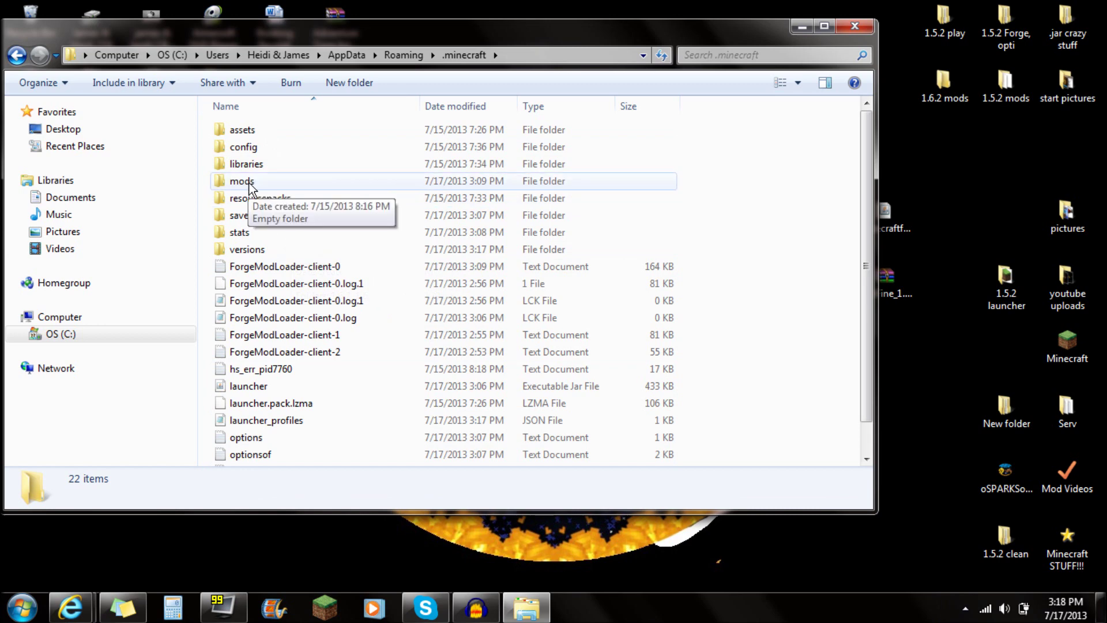
click(352, 84)
text(mods)
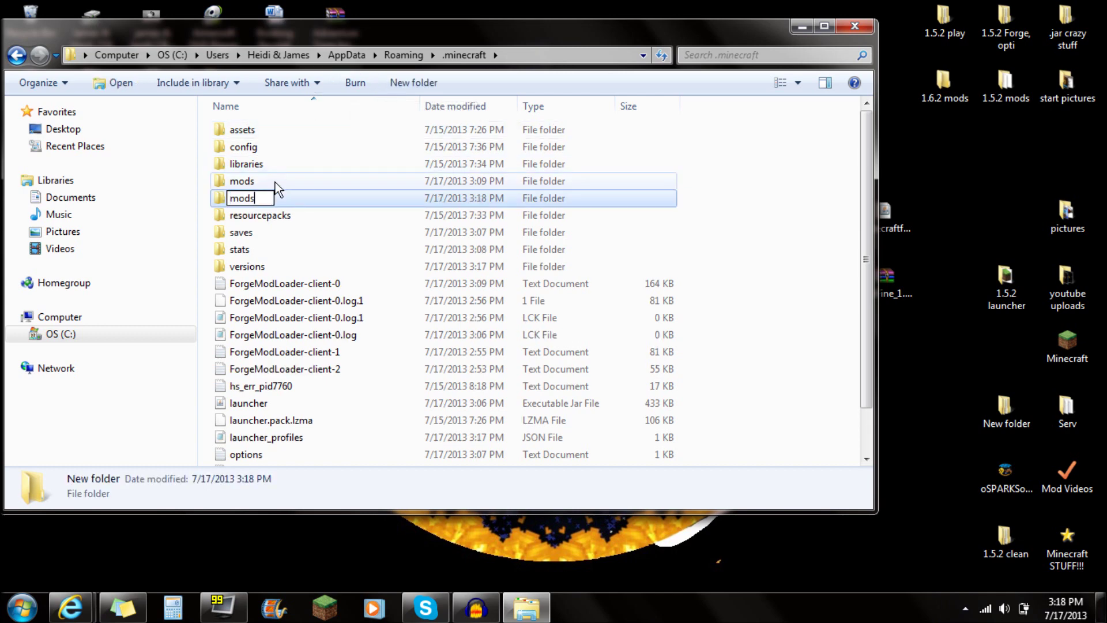
key(ctrl+a)
key(BackSpace)
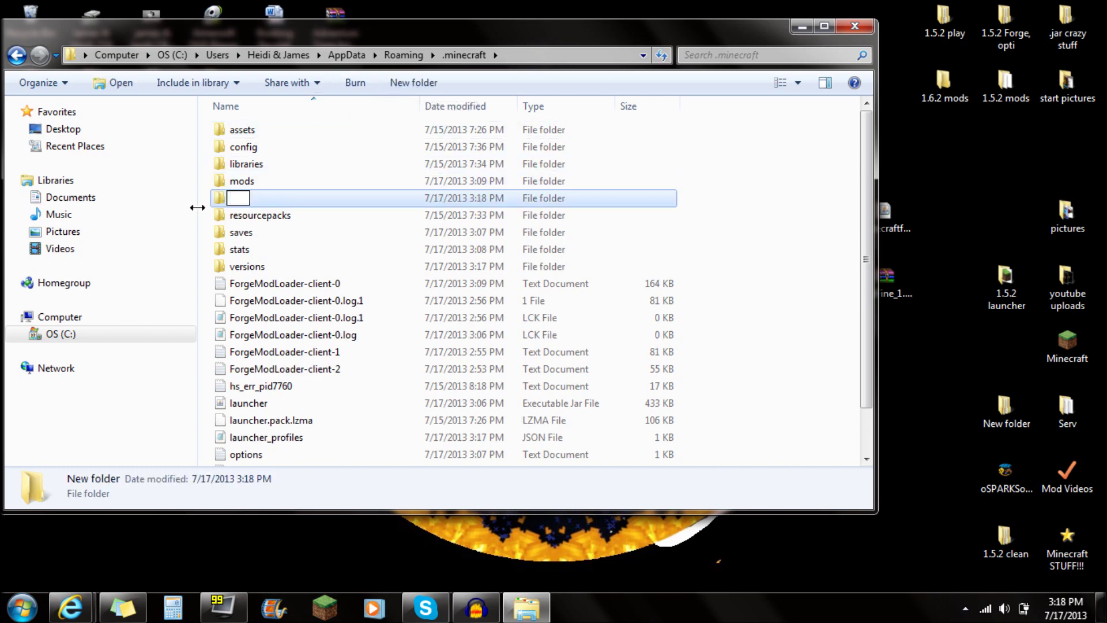
key(Escape)
key(Delete)
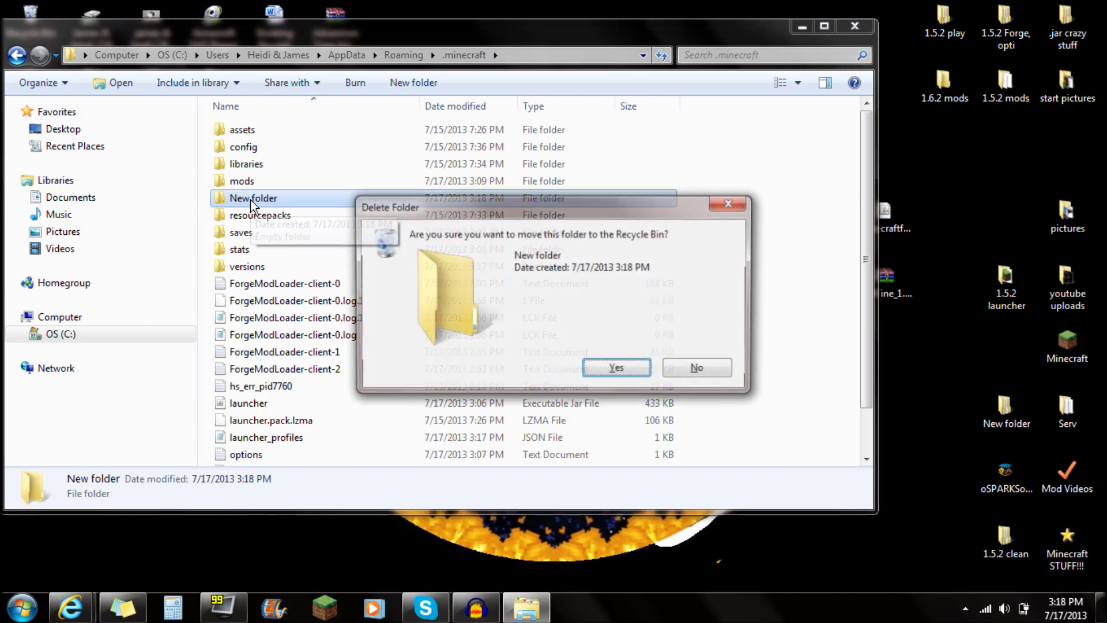
click(628, 367)
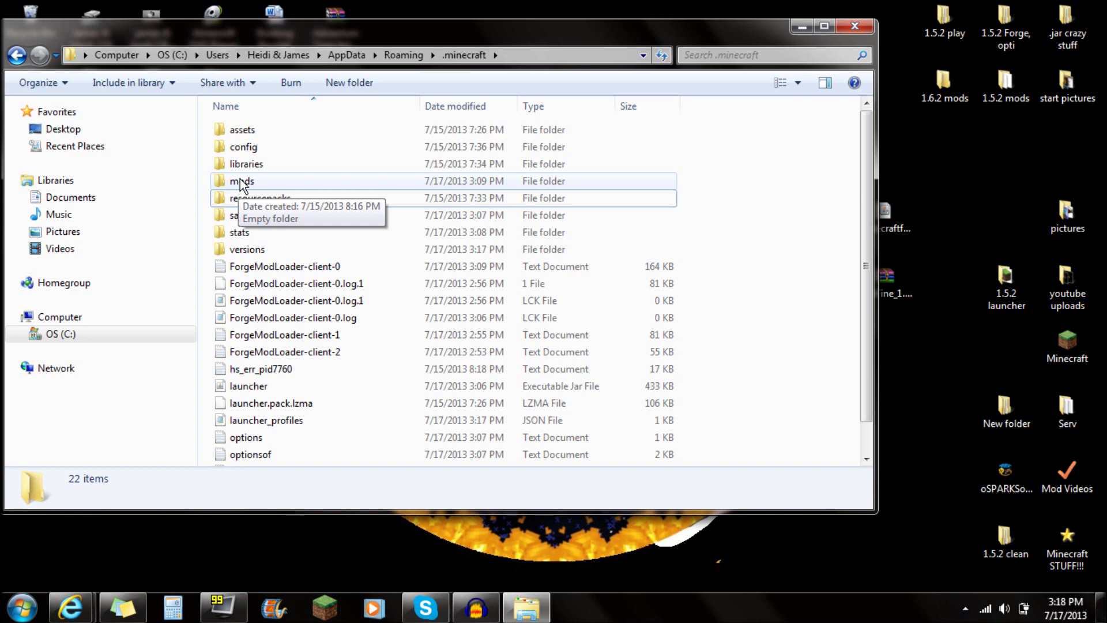
click(242, 182)
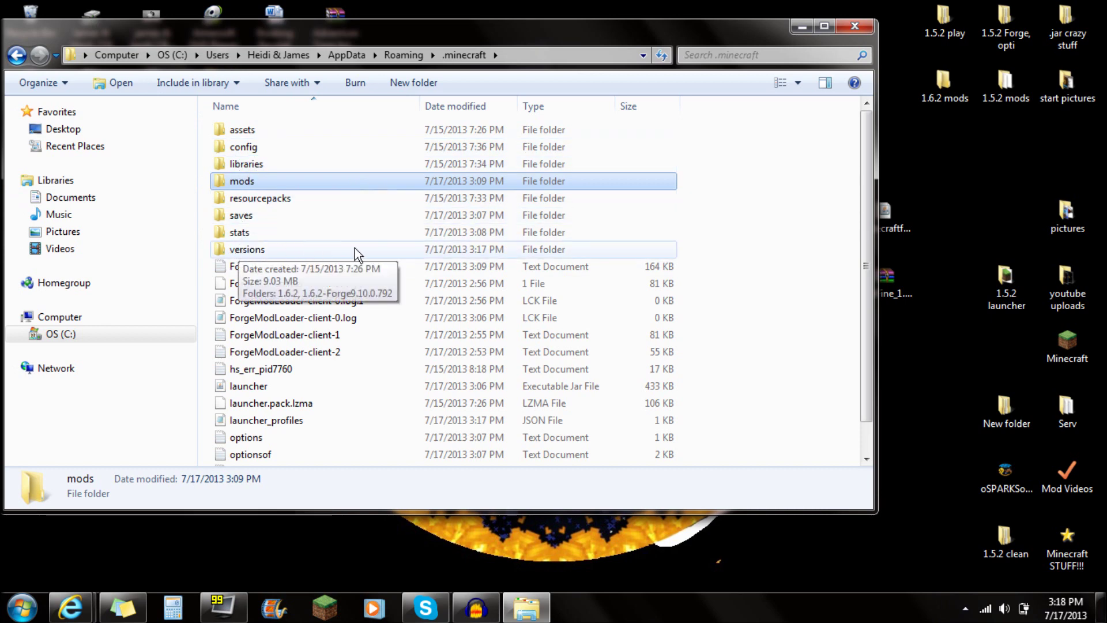
Open the 1.6.2-Forge9.10.0.792 jar from the versions folder in WinRAR.
double_click(225, 252)
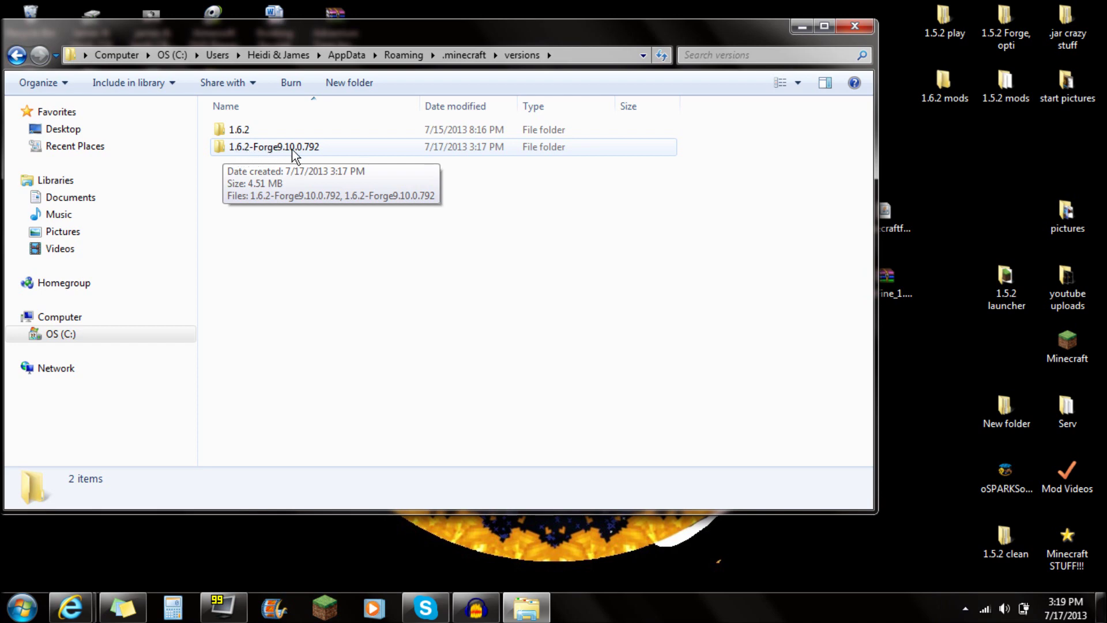
double_click(257, 148)
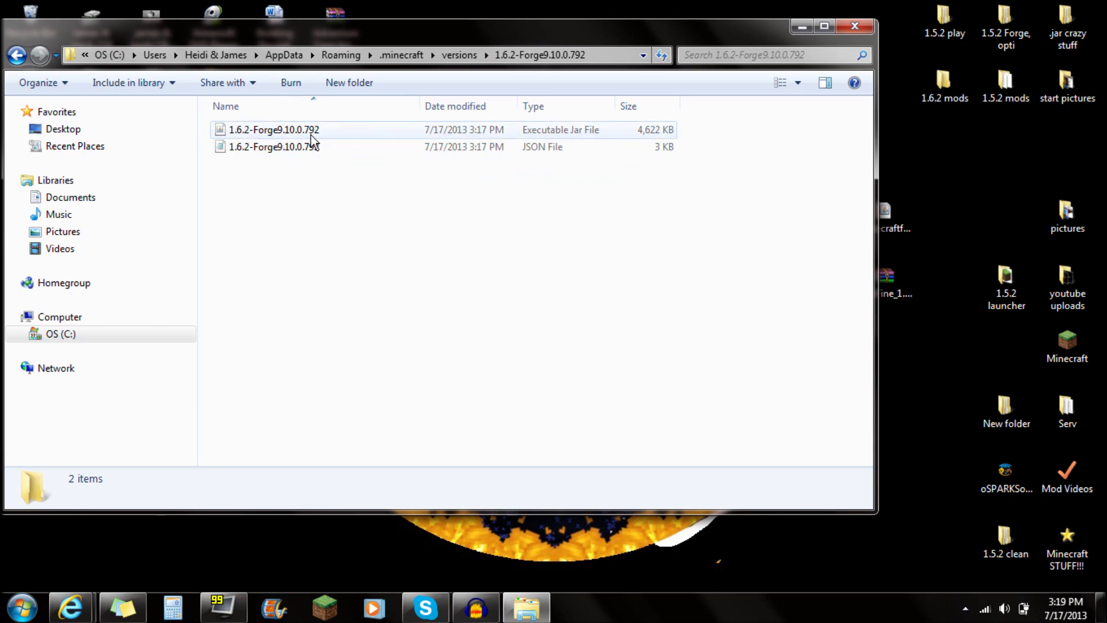
right_click(250, 133)
mouse_move(328, 163)
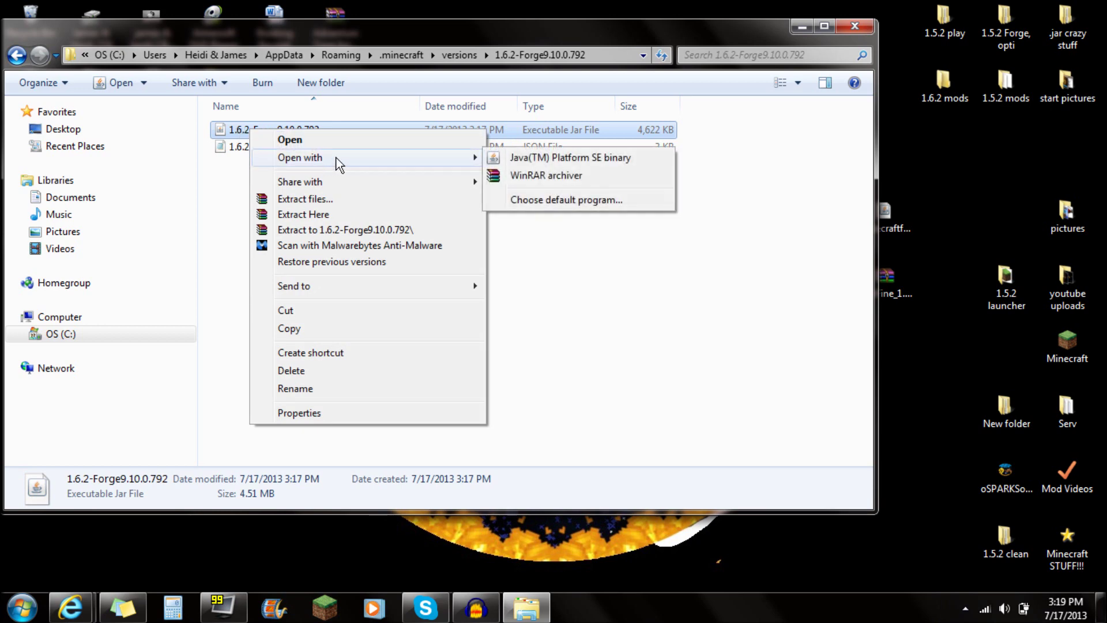
click(534, 179)
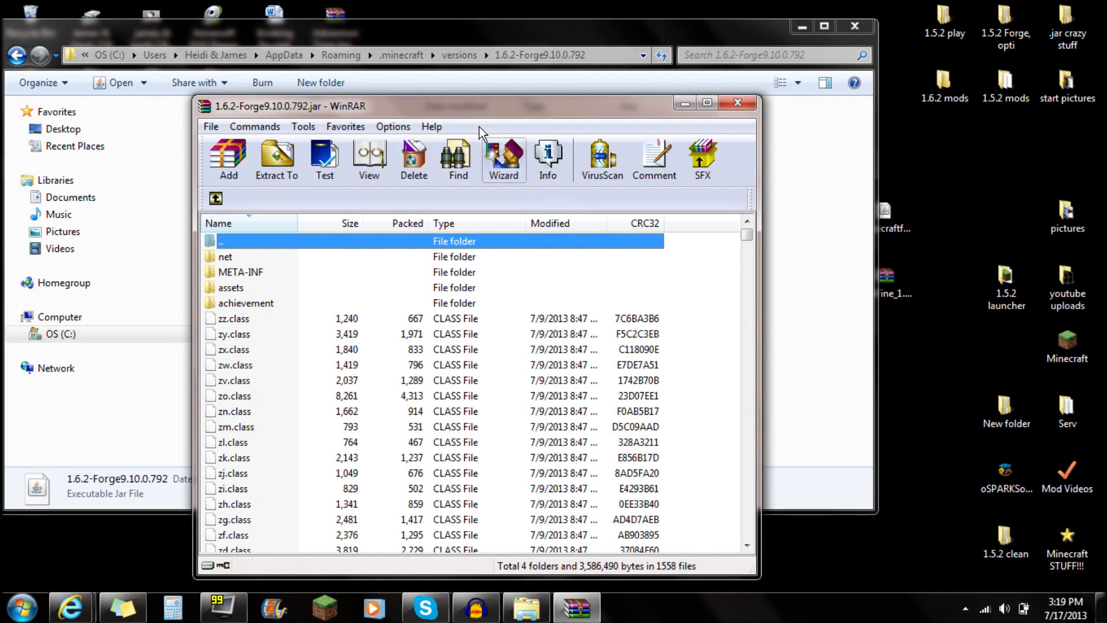
drag(461, 114, 445, 63)
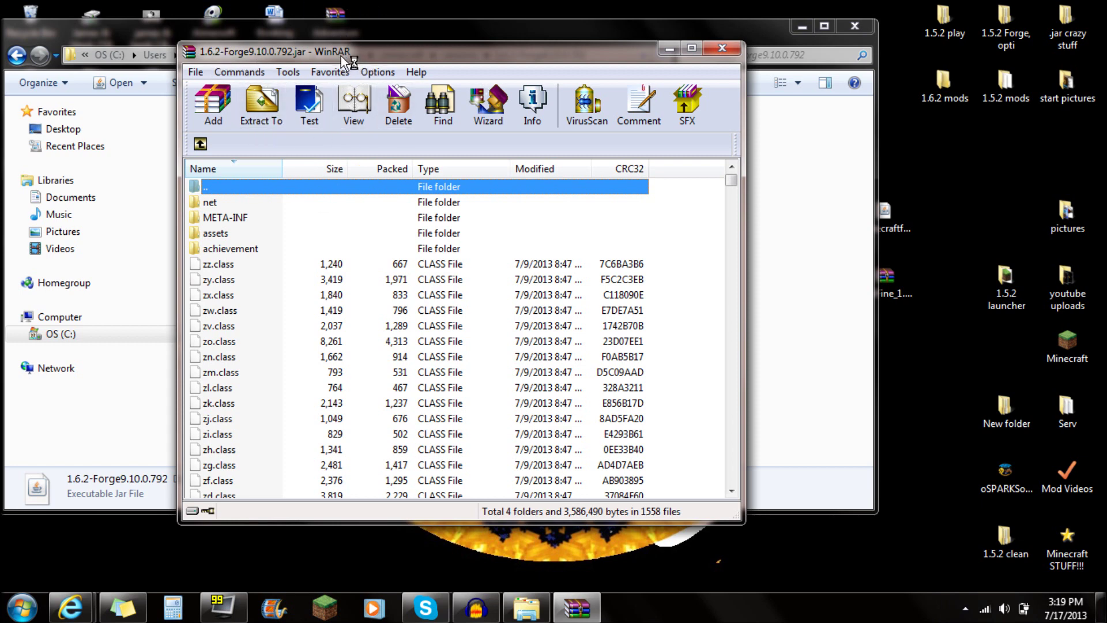
Delete the META-INF folder from the Forge jar and confirm.
click(225, 218)
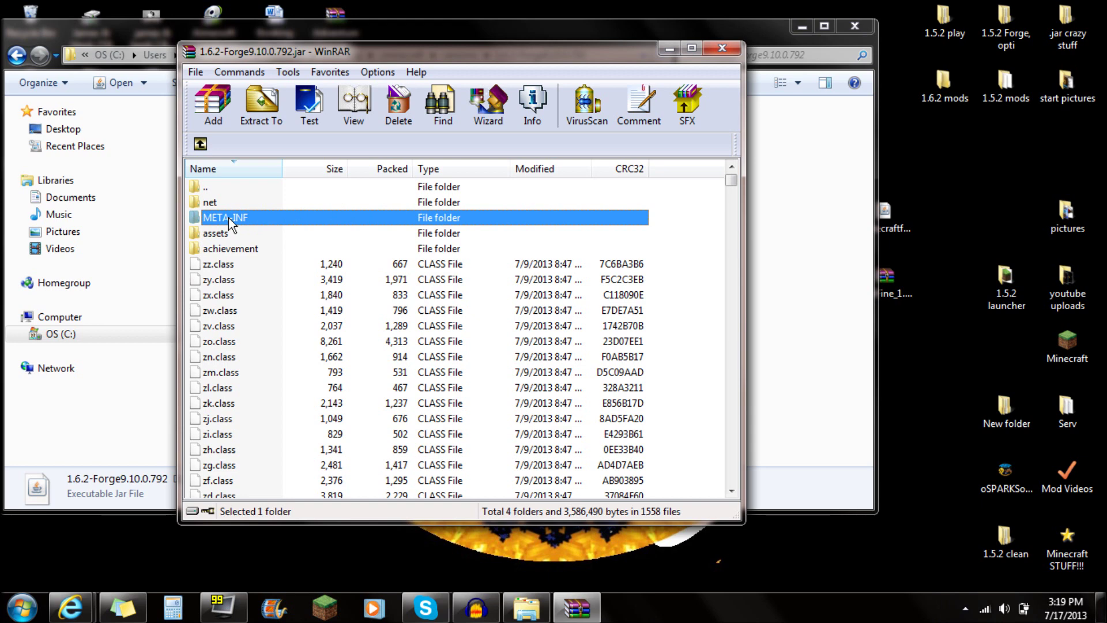
key(Delete)
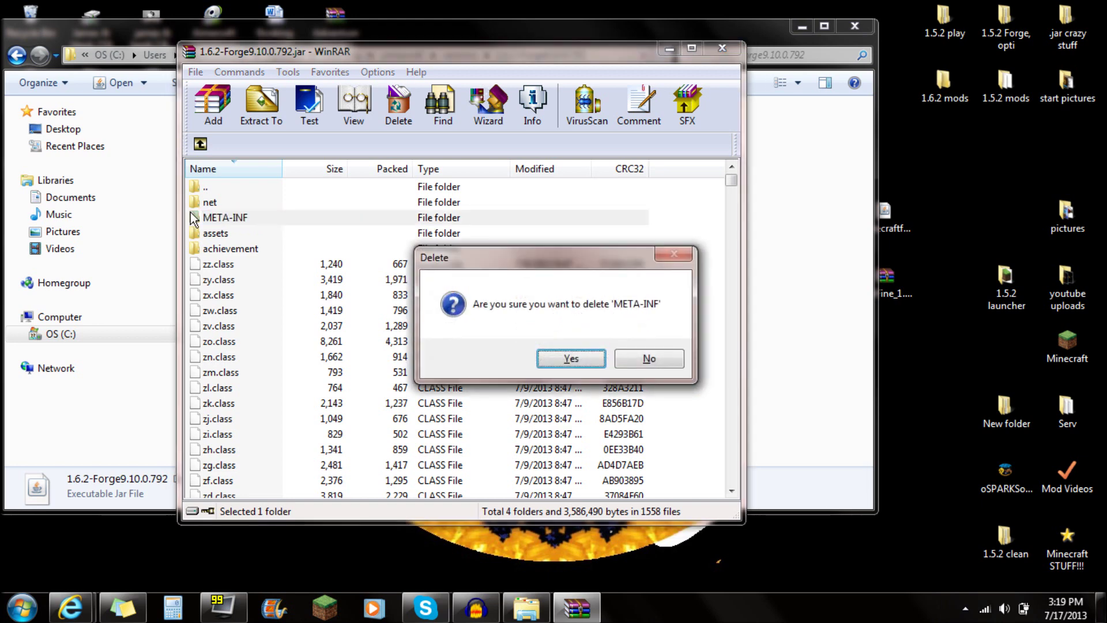
click(569, 360)
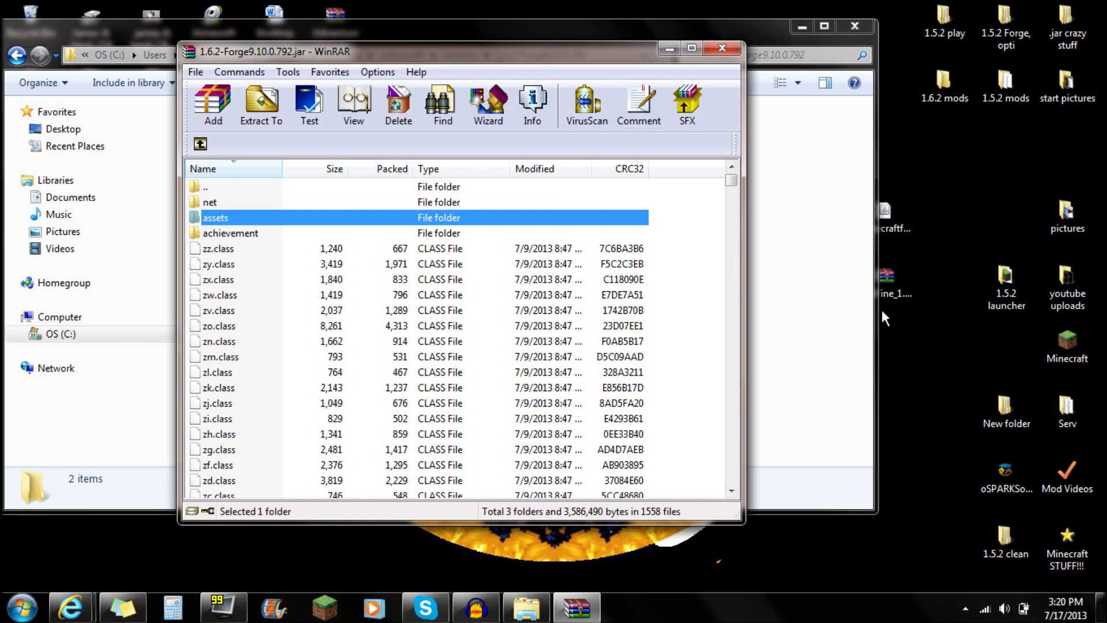
drag(880, 310, 840, 327)
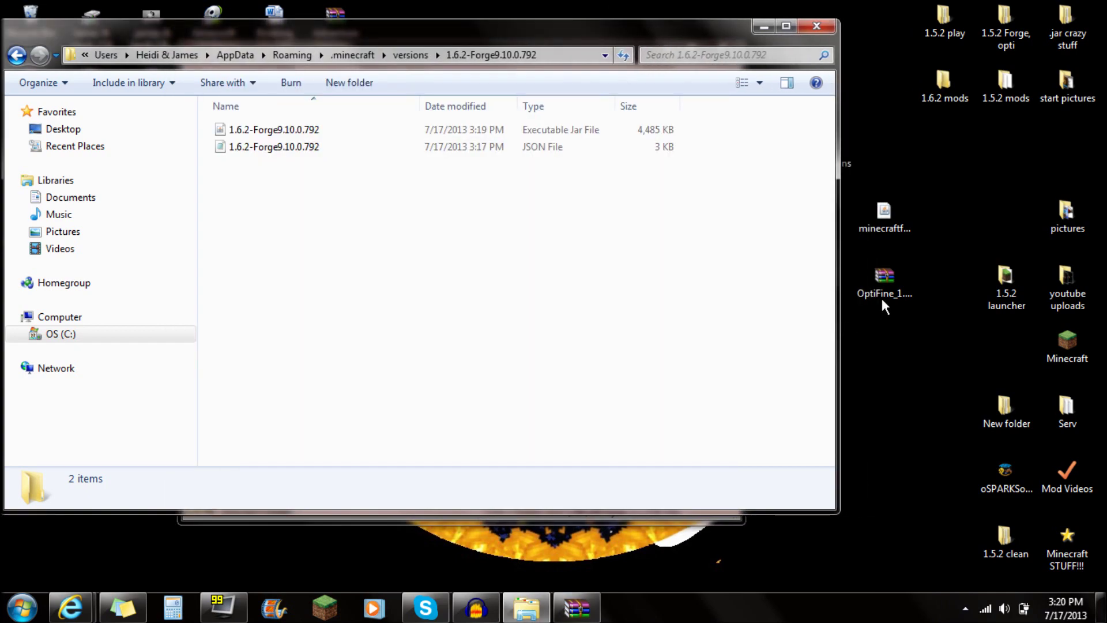
Open the OptiFine_1.6.2_HD_U_B1 zip and arrange it beside the Forge jar window.
double_click(884, 306)
drag(548, 45, 830, 140)
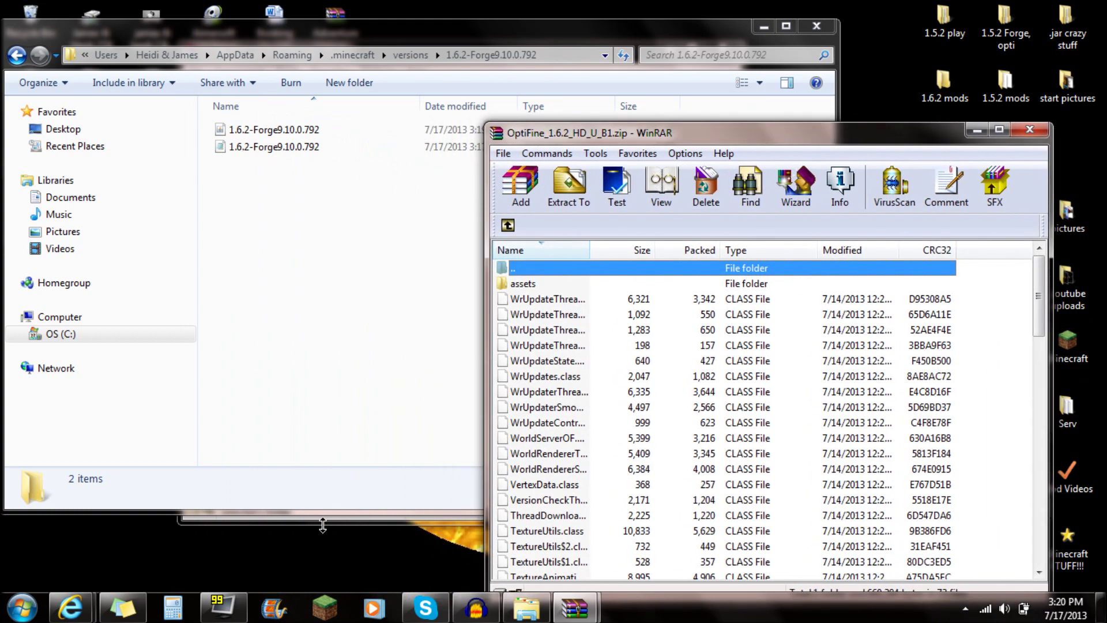
drag(266, 52, 195, 73)
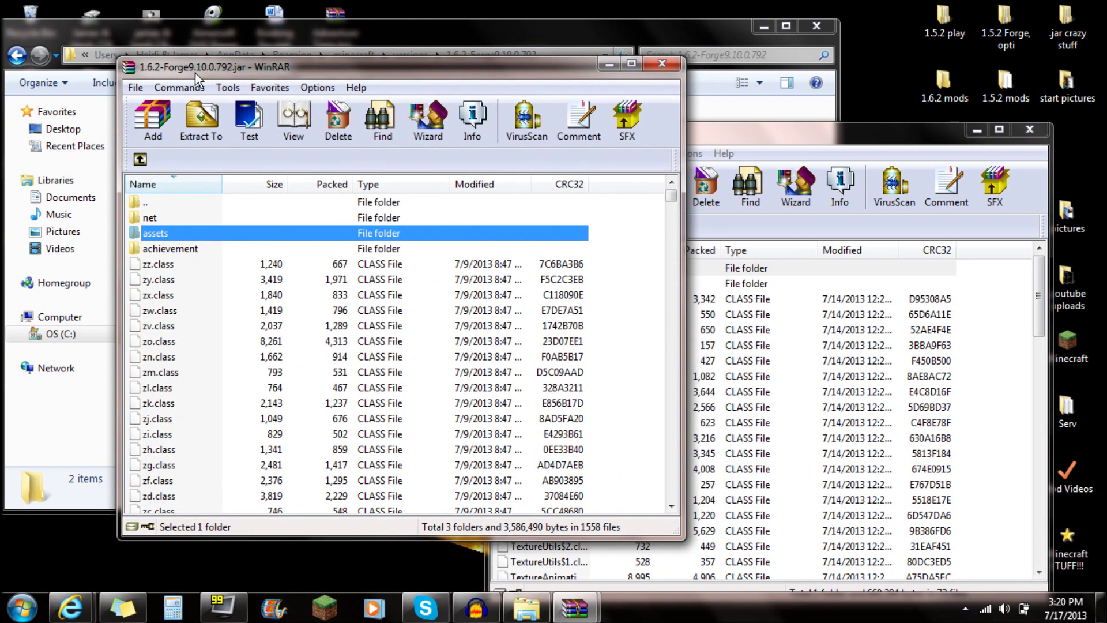
drag(718, 131, 752, 101)
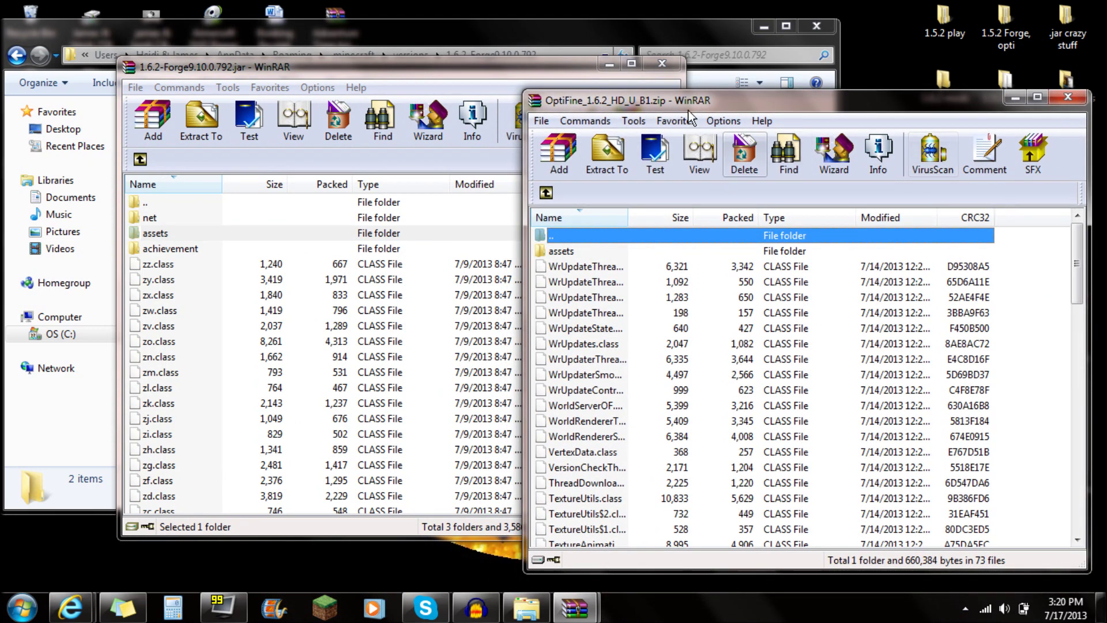
Drag all OptiFine files into the Forge jar, confirm, and close both WinRAR windows.
right_click(1019, 249)
click(943, 258)
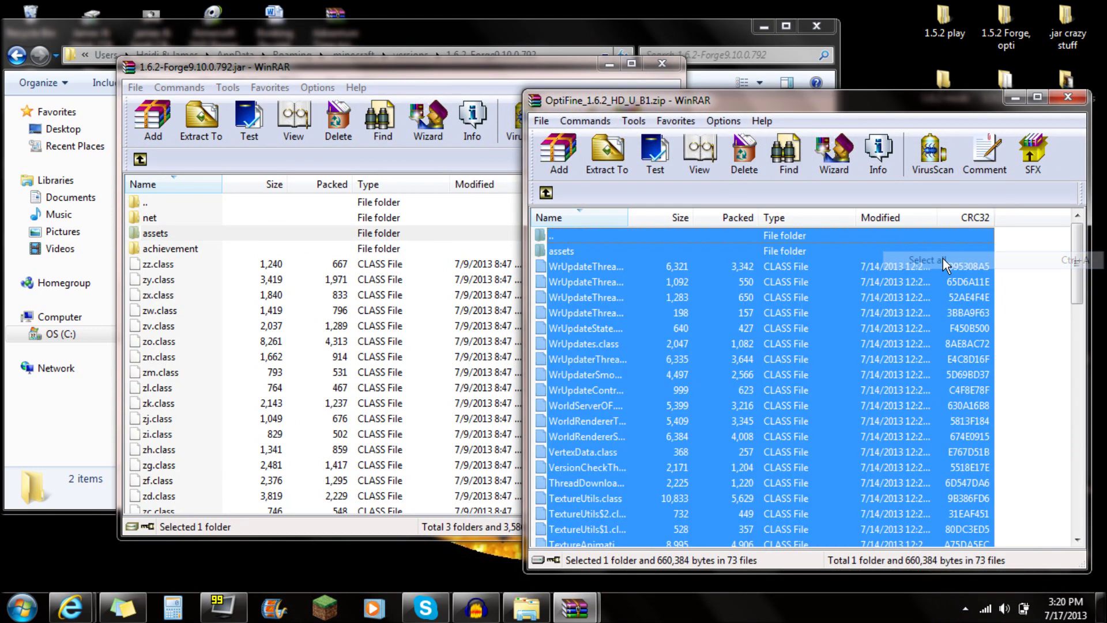
drag(731, 281, 331, 215)
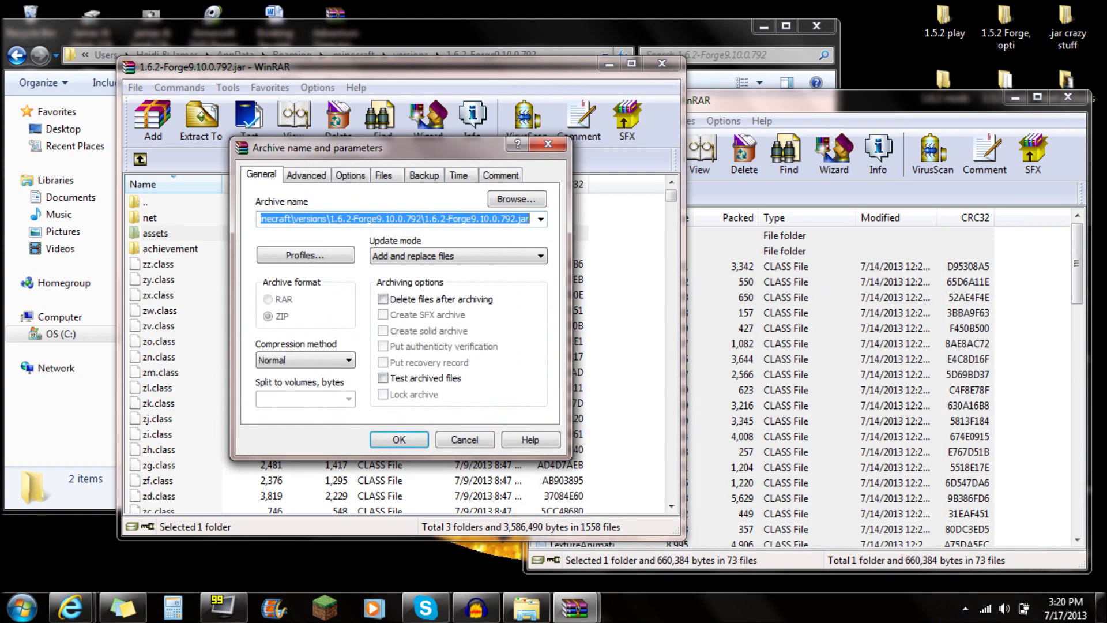
click(399, 439)
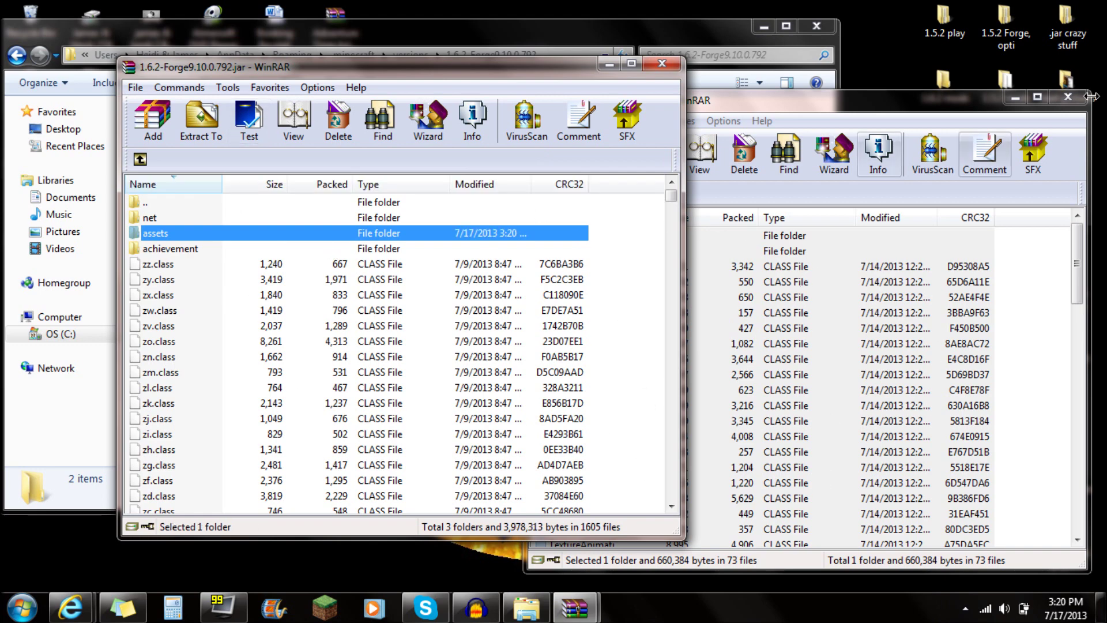
click(1068, 97)
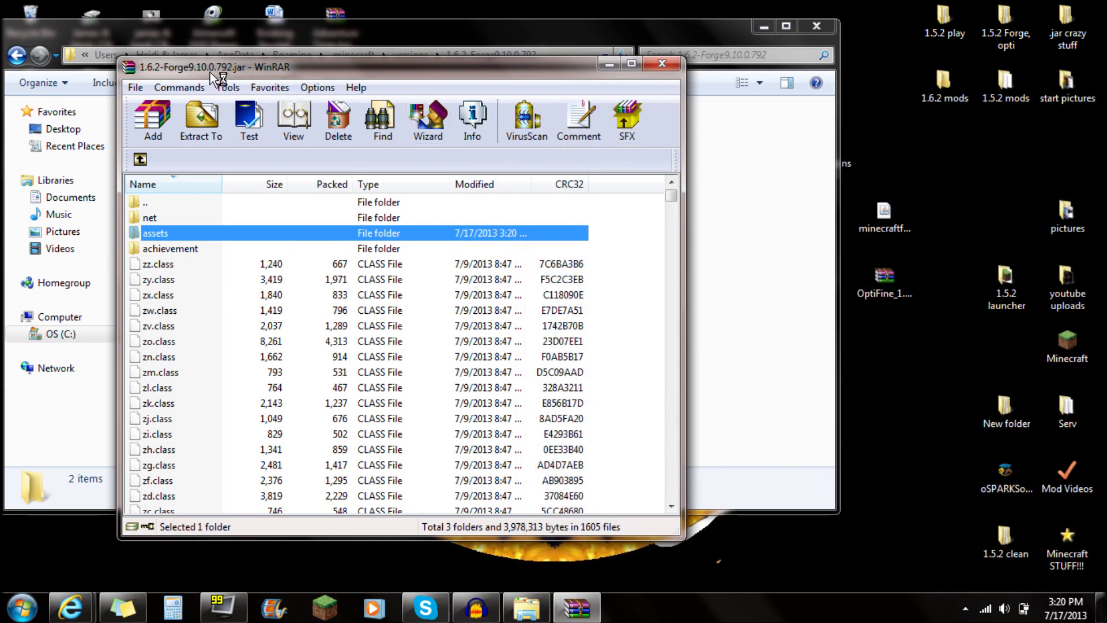
click(662, 64)
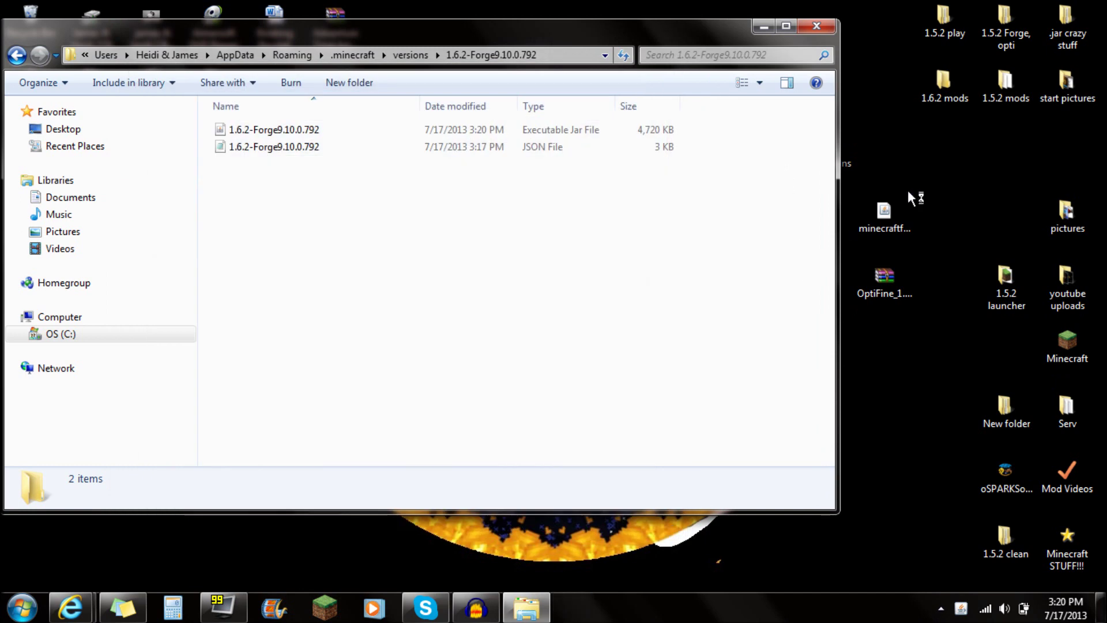
Go back to the .minecraft folder and open its mods folder.
click(18, 55)
click(17, 55)
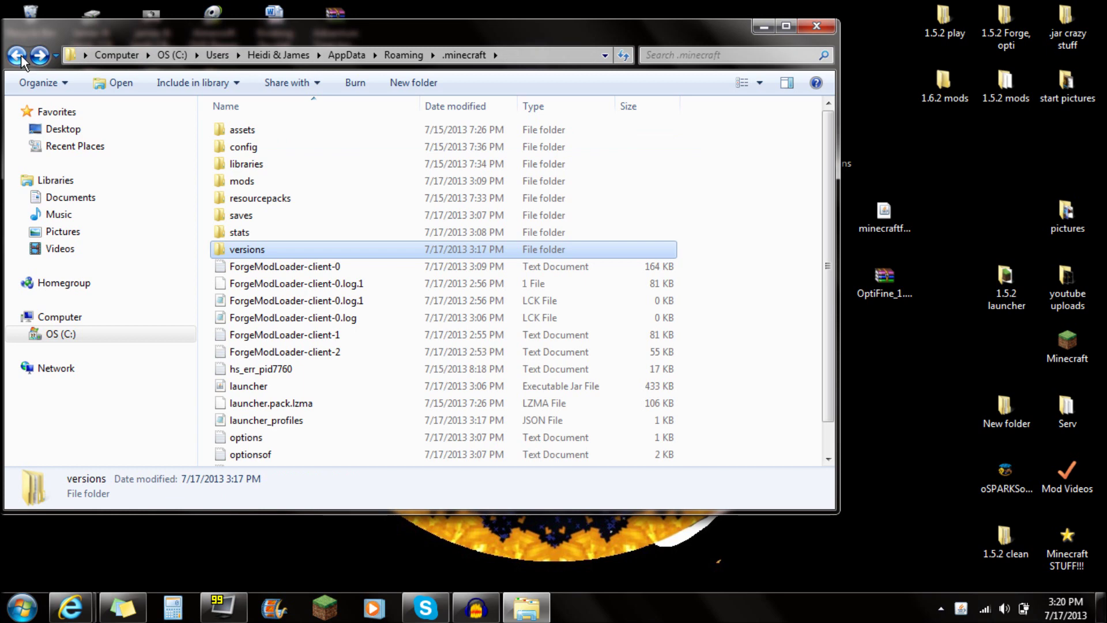
drag(143, 42, 91, 56)
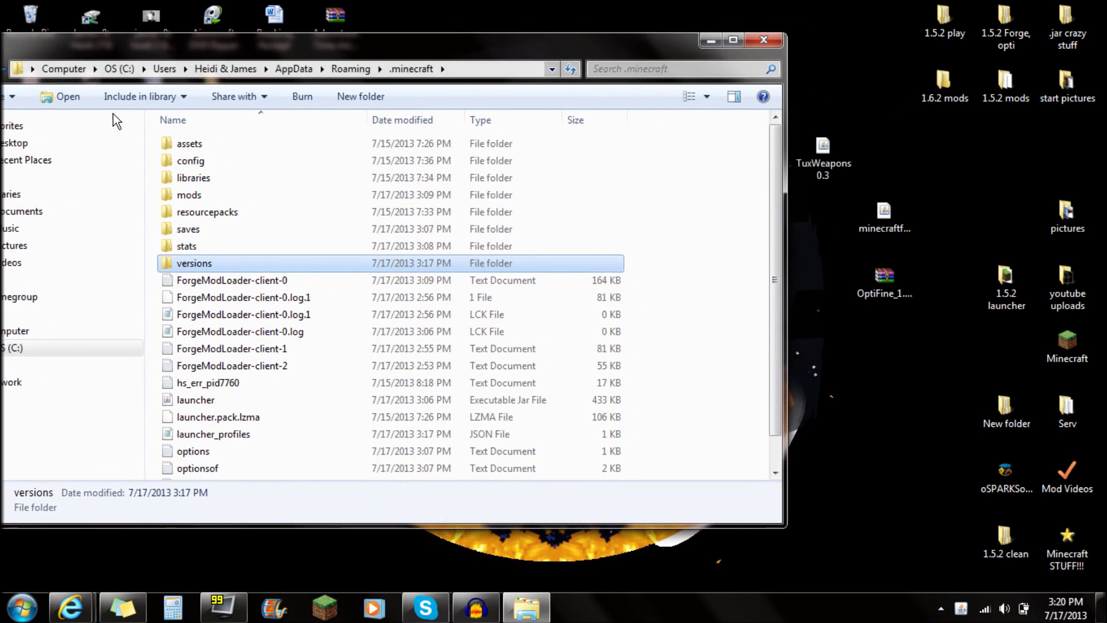
double_click(182, 194)
drag(538, 426, 147, 29)
Move TuxWeapons 0.3 from the desktop into mods, close Explorer, and start the Minecraft Launcher.
click(825, 144)
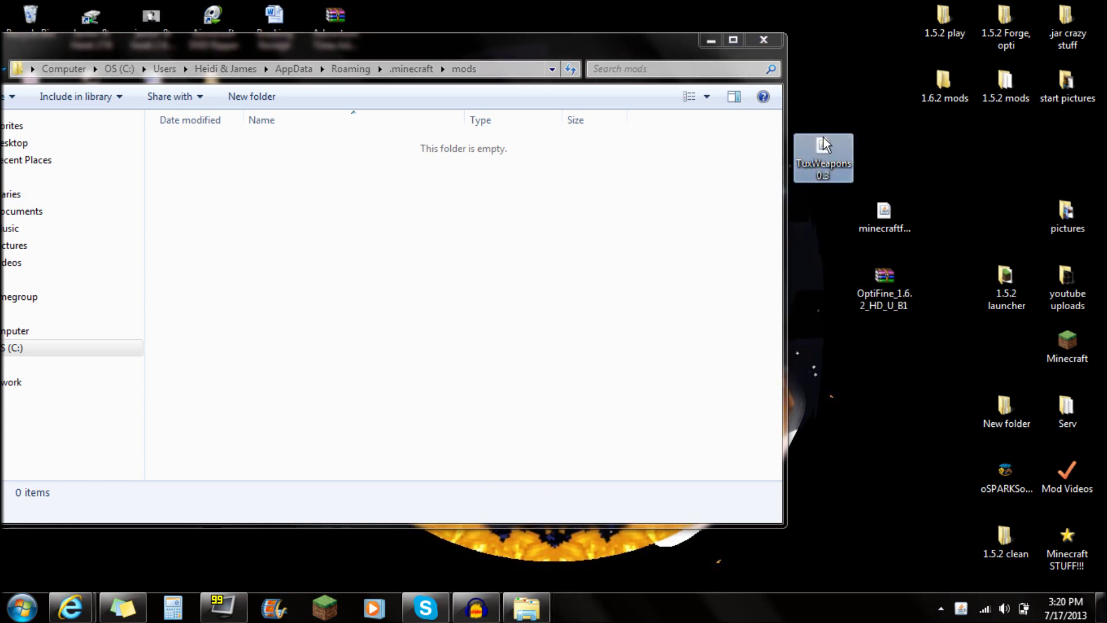
drag(830, 167, 439, 289)
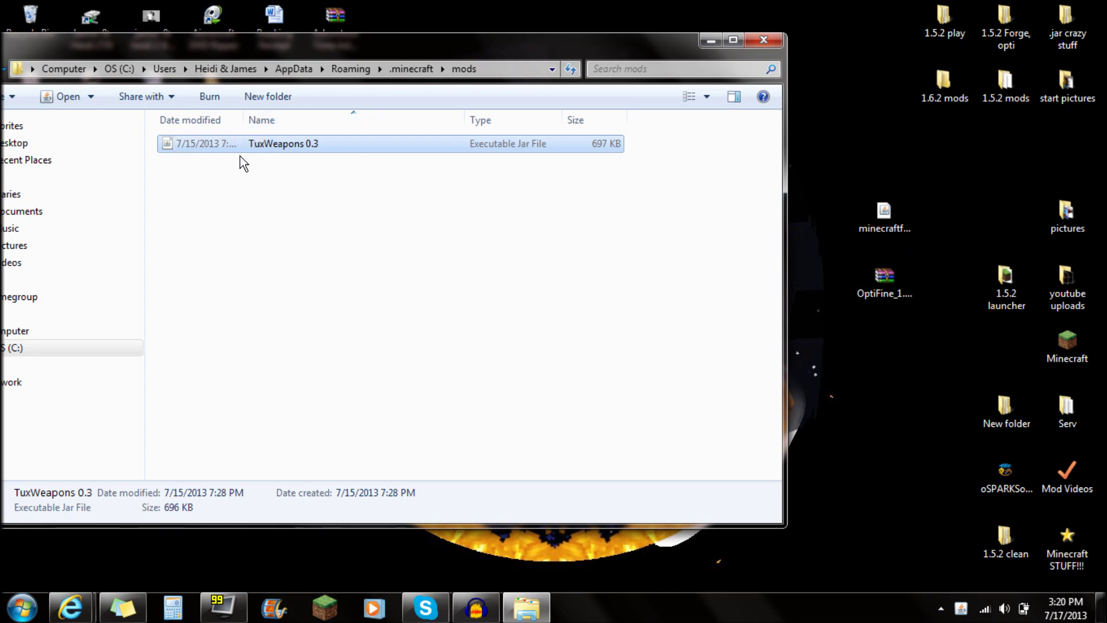
click(764, 40)
click(326, 609)
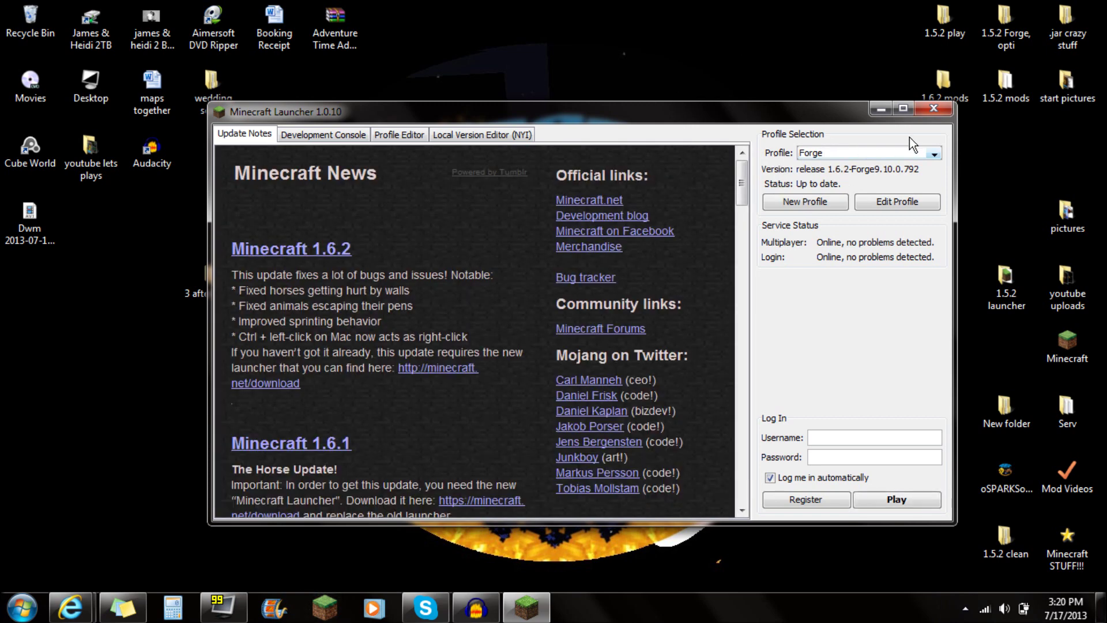
Edit the Forge profile to use release 1.6.2-Forge9.10.0.792 and enable JVM Arguments.
click(906, 208)
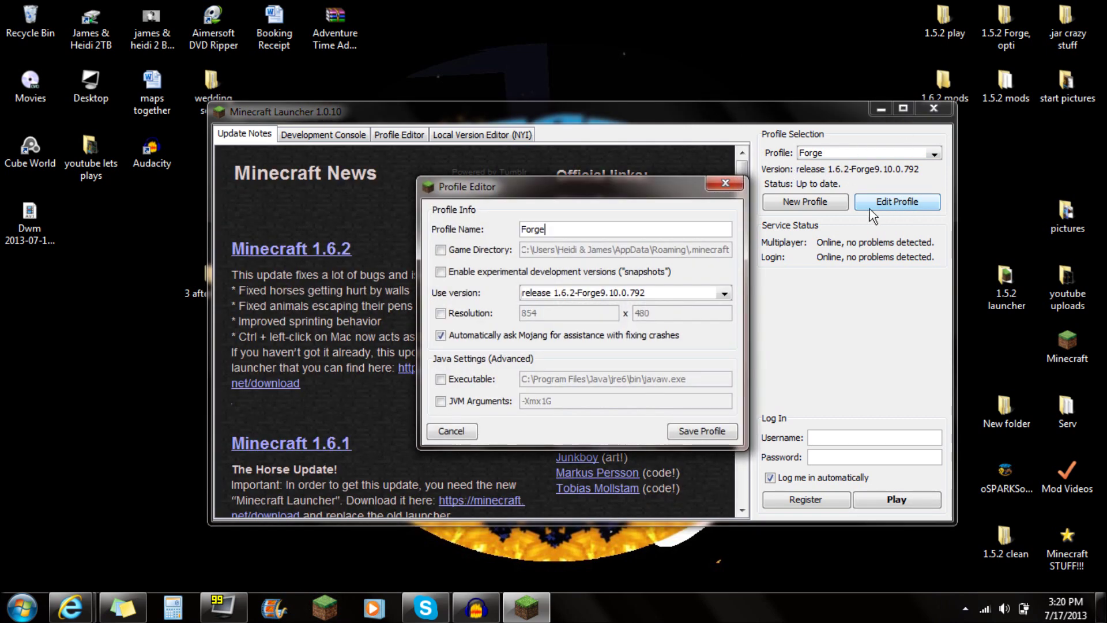
click(716, 293)
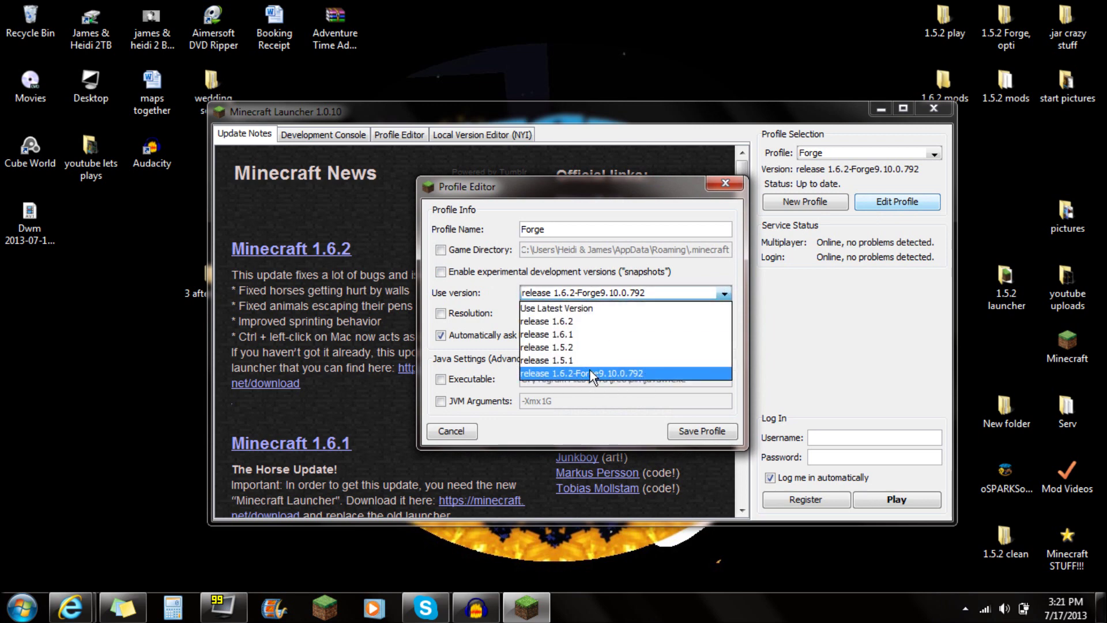
click(618, 375)
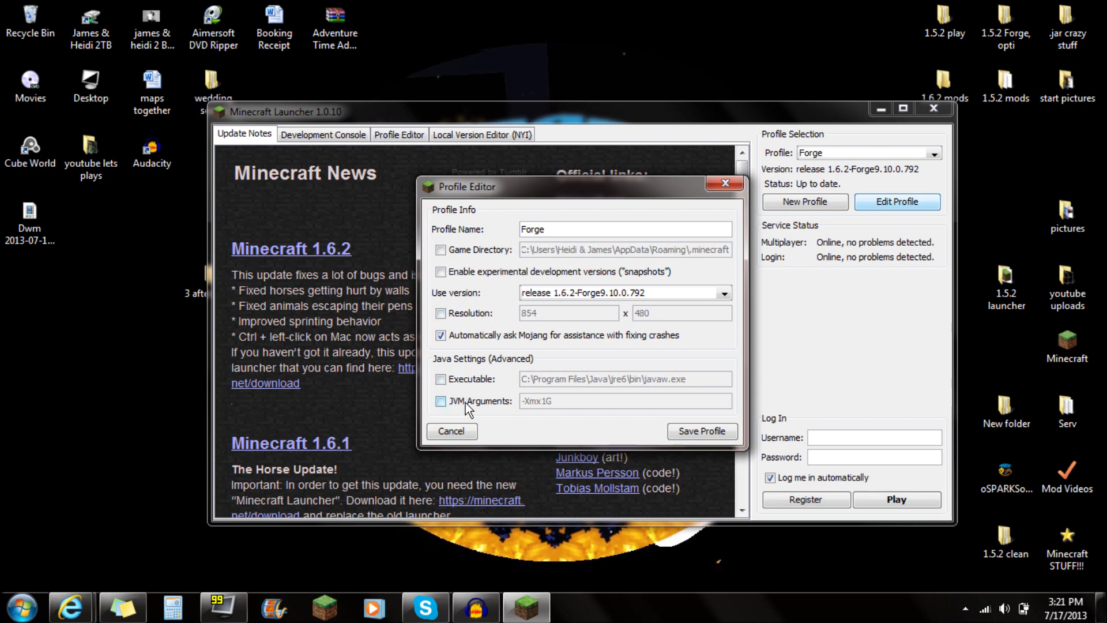
click(443, 401)
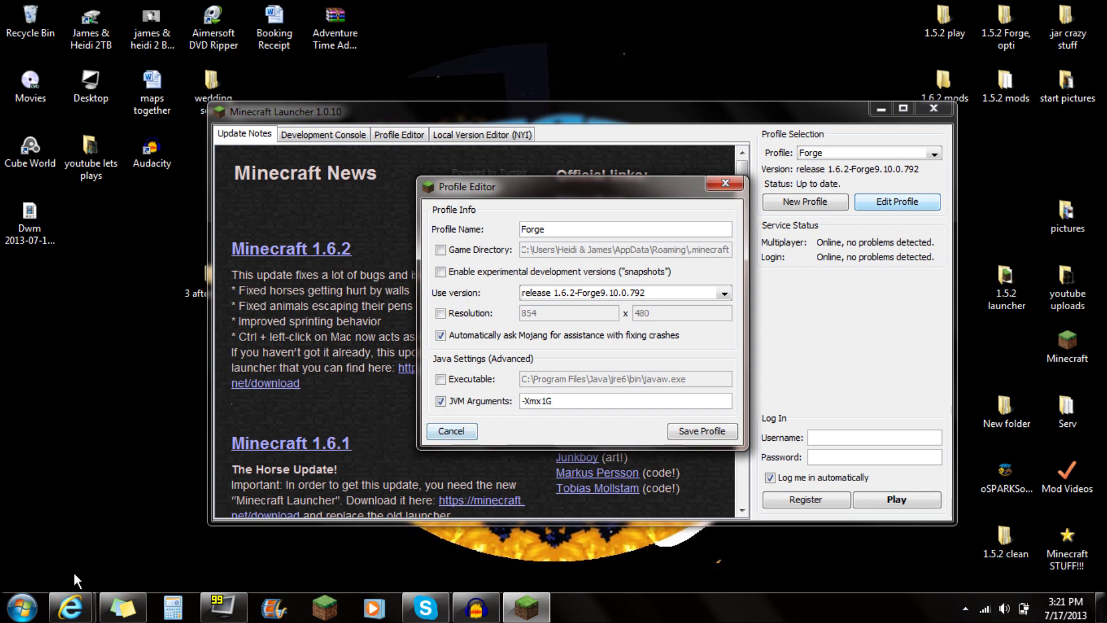
click(71, 609)
click(285, 525)
Show the 'Minecraft 1.6.2 and newer' instructions and copy the two -Dfml JVM arguments.
scroll(477, 272, down, 4)
scroll(469, 267, down, 15)
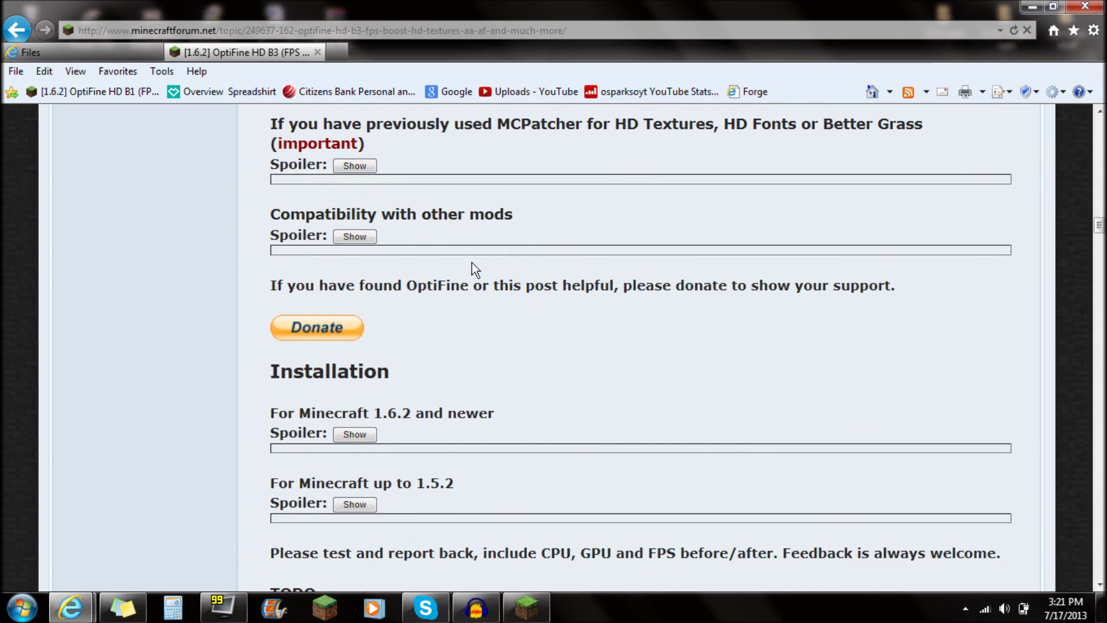
drag(270, 213, 496, 219)
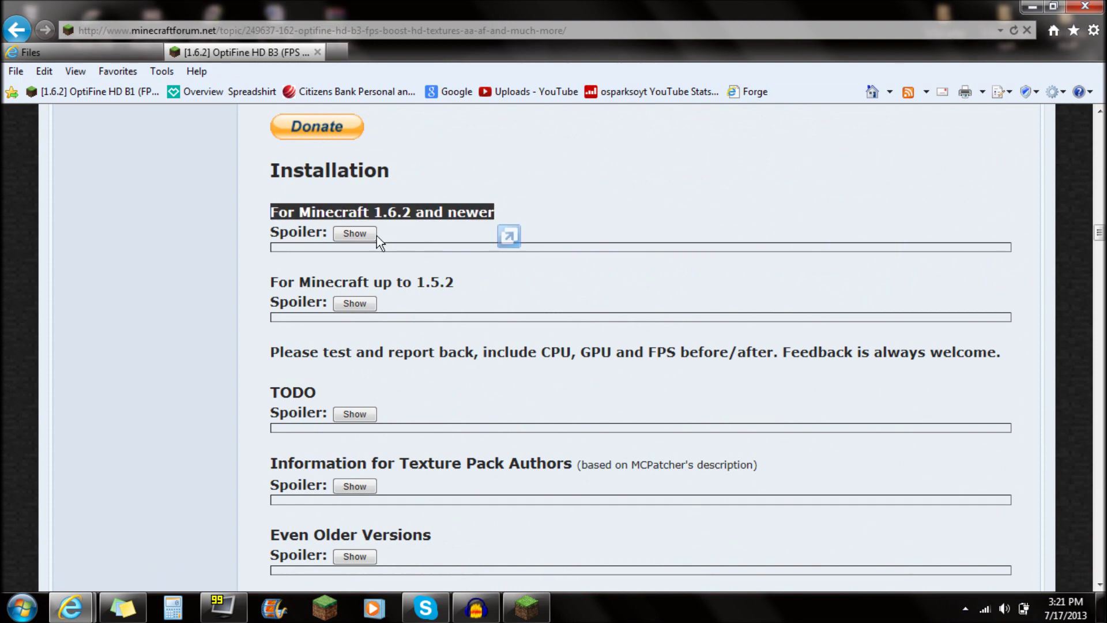
click(354, 234)
scroll(358, 247, down, 5)
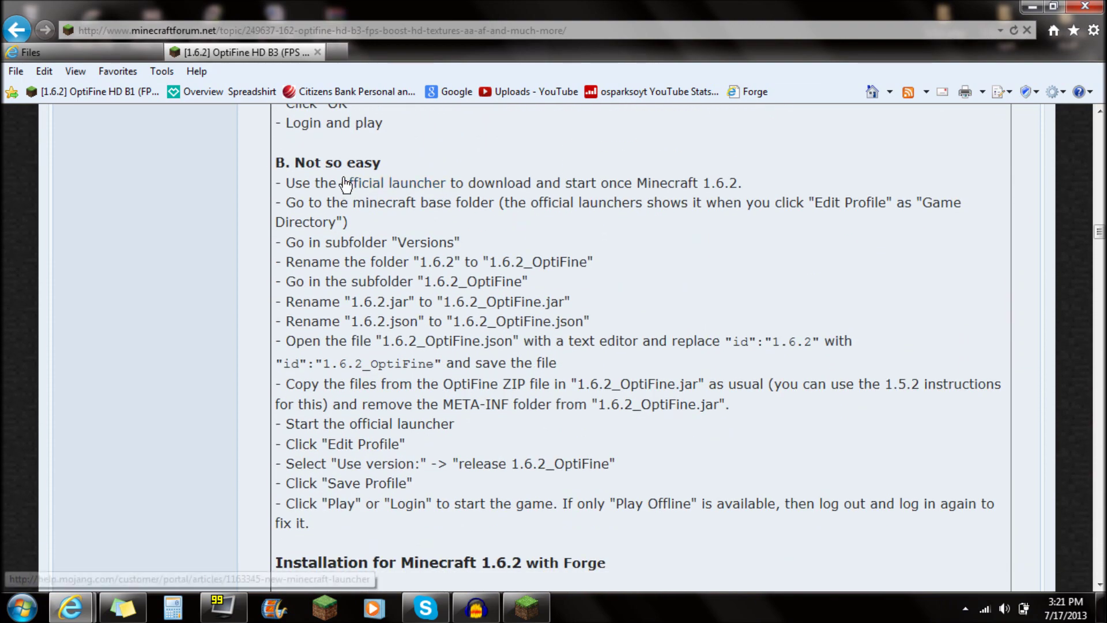
scroll(349, 185, down, 8)
scroll(352, 184, down, 5)
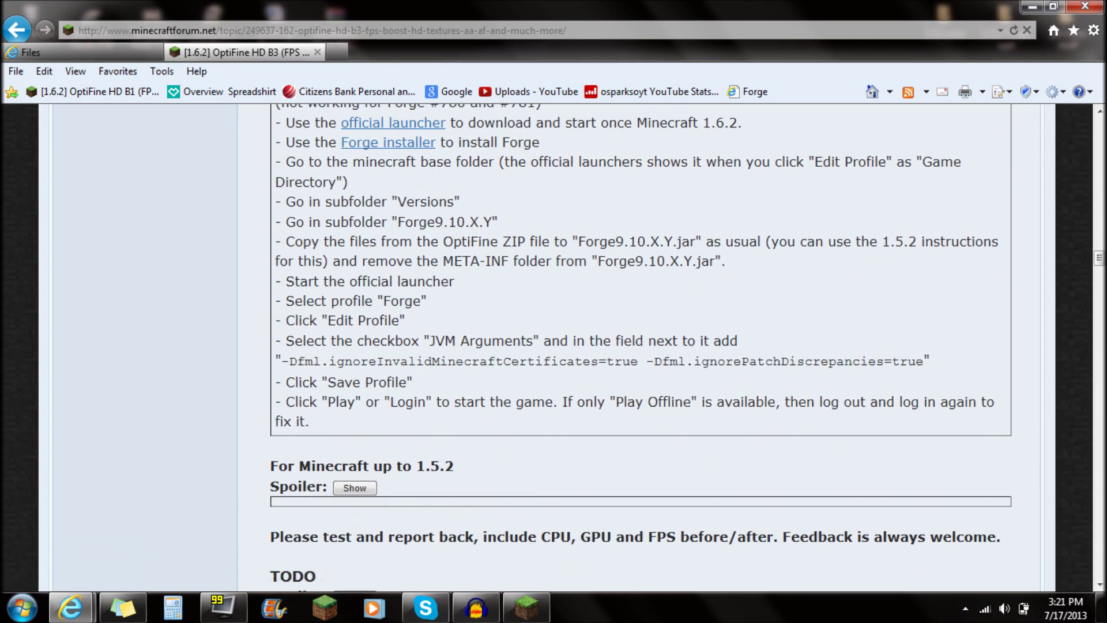
drag(281, 361, 917, 372)
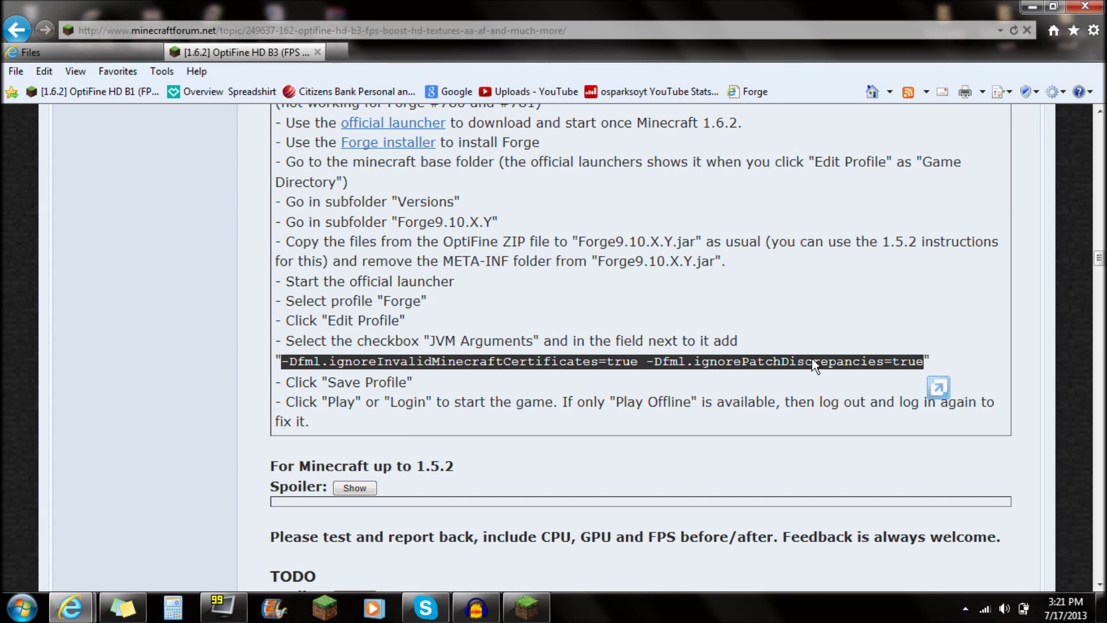
right_click(325, 365)
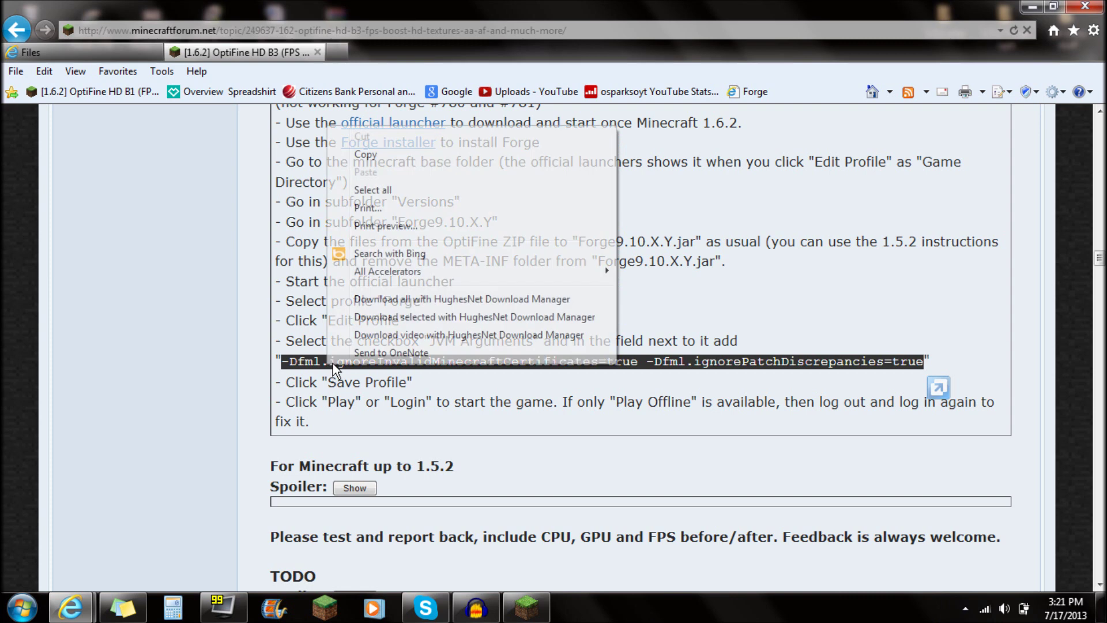
click(343, 154)
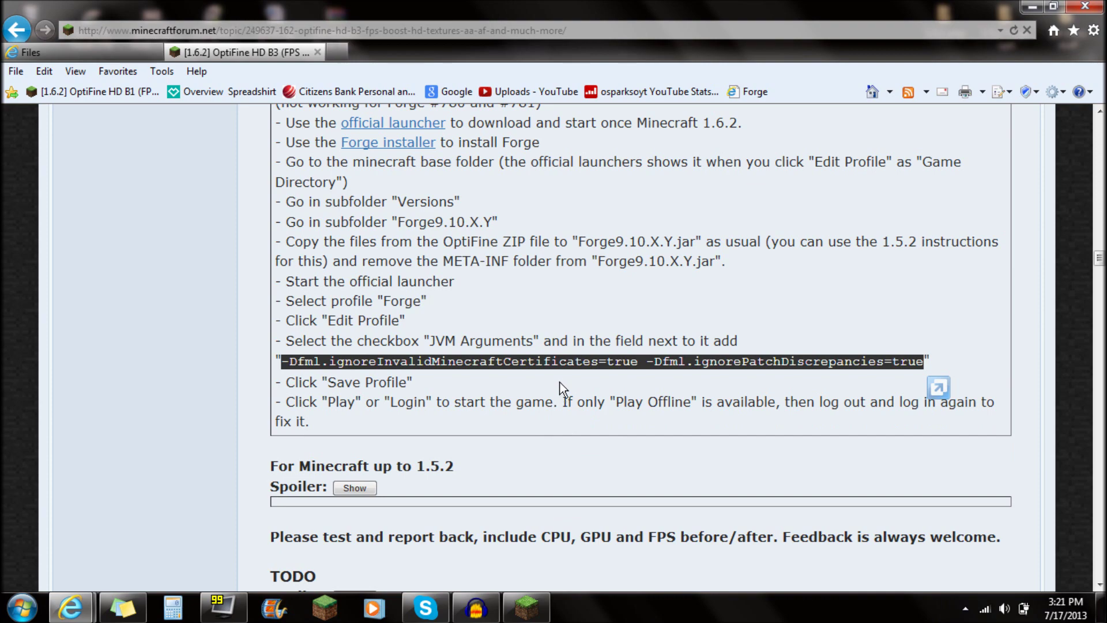
click(1032, 7)
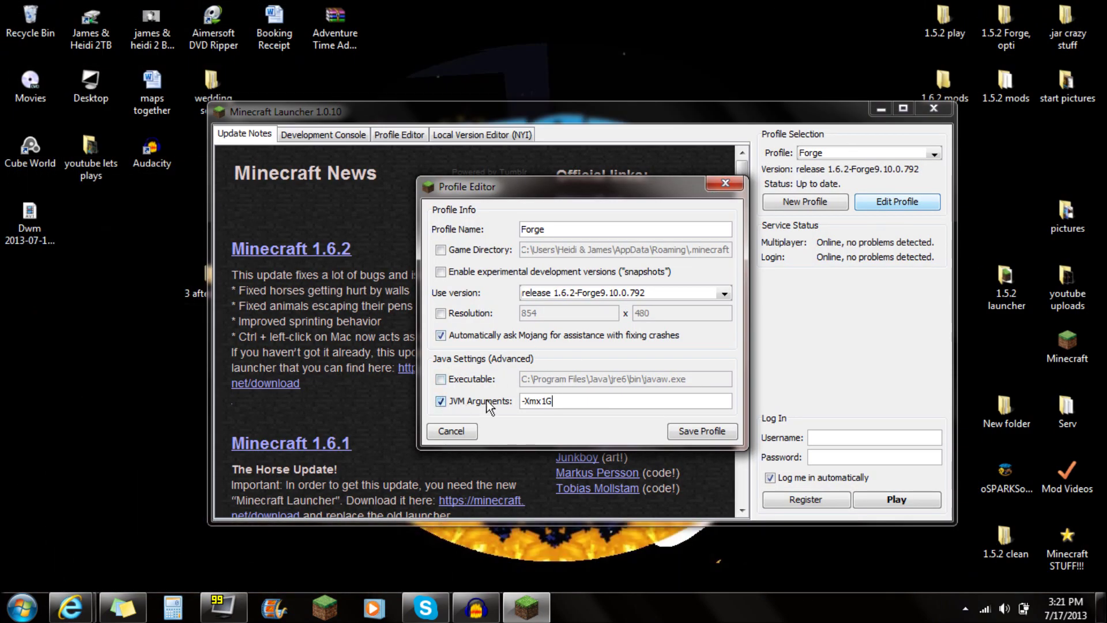
Replace the -Xmx1G JVM argument with the copied -Dfml arguments and save the Forge profile.
key(shift+Home)
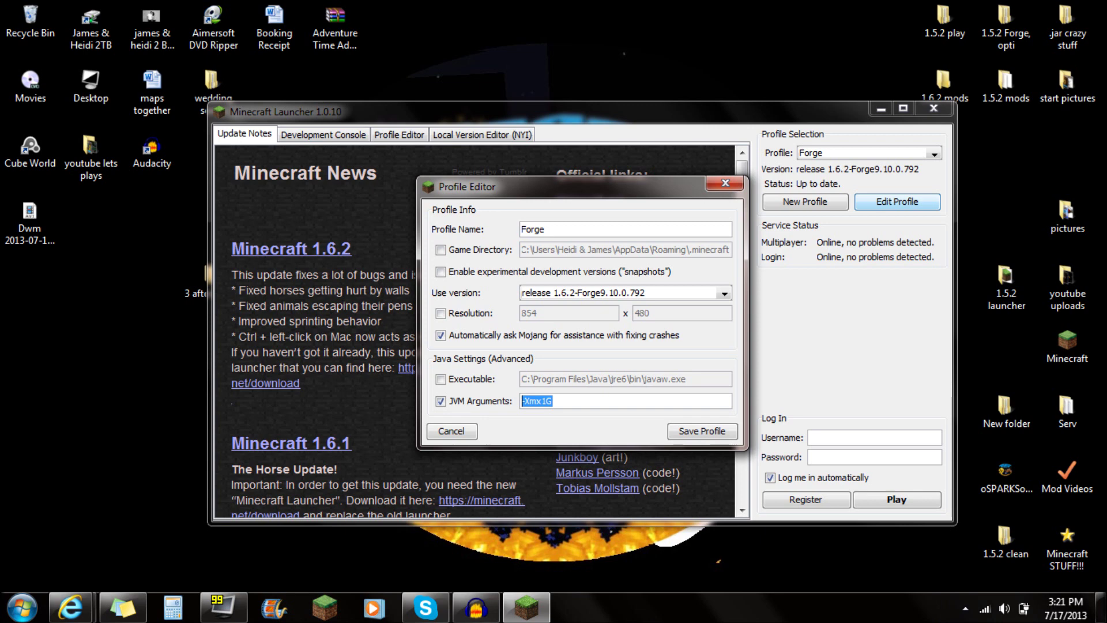
key(ctrl+v)
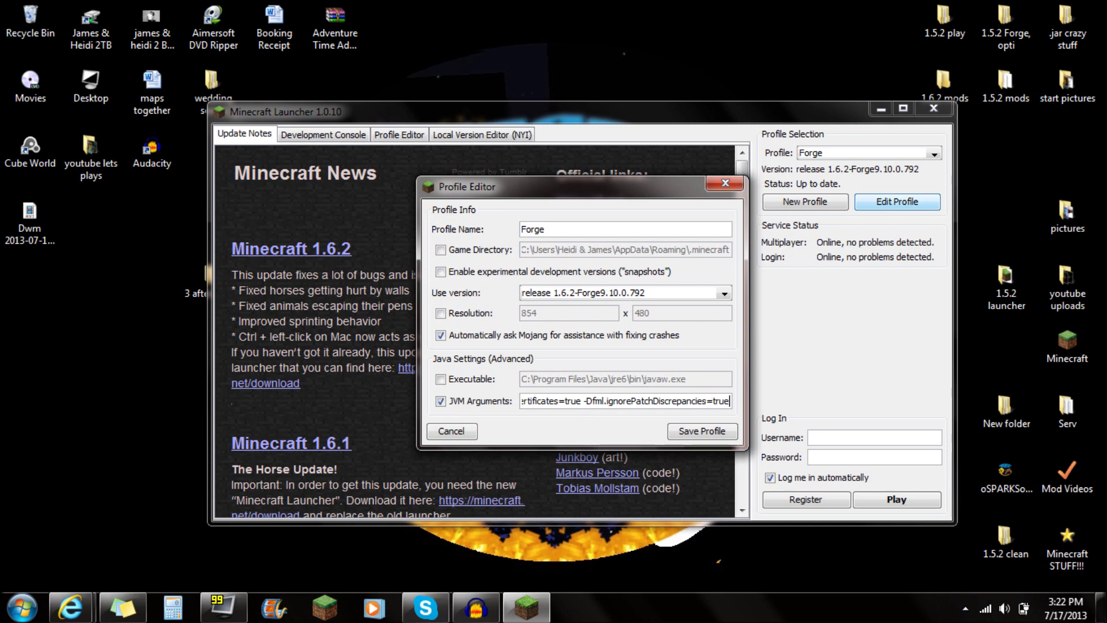
drag(730, 400, 274, 441)
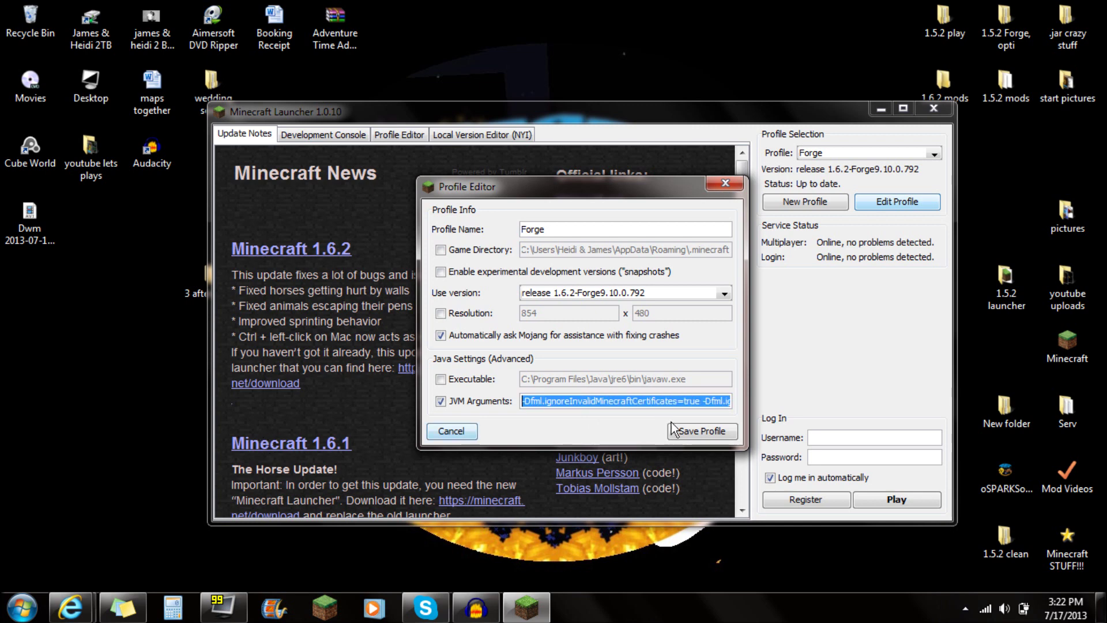
click(698, 433)
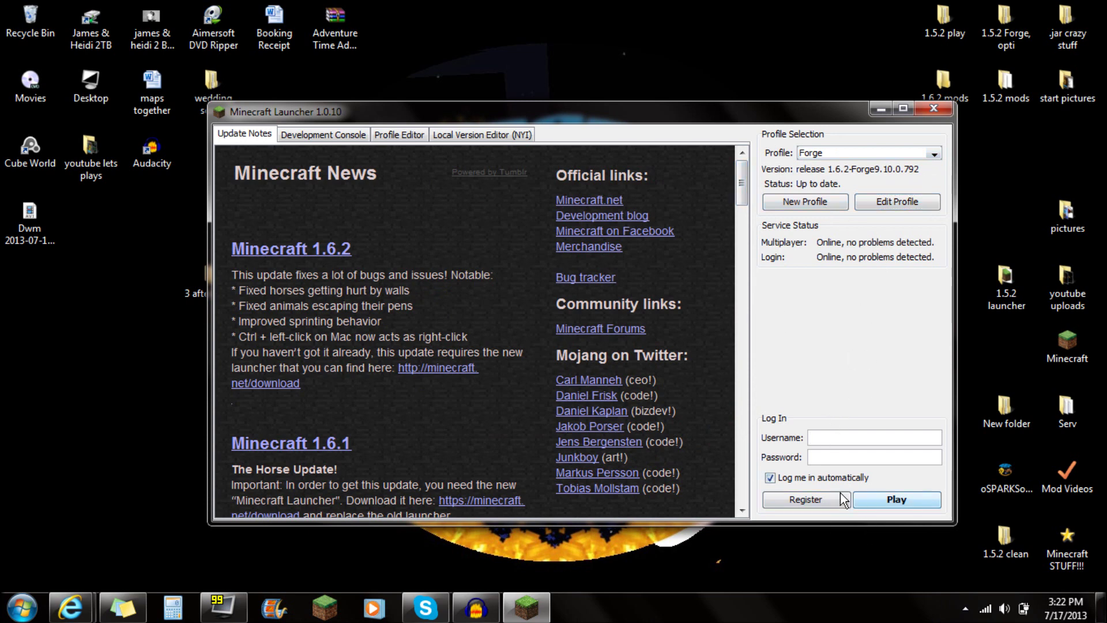
Enter the account e-mail and password and click Play on the Forge profile.
key(Tab)
text(********)
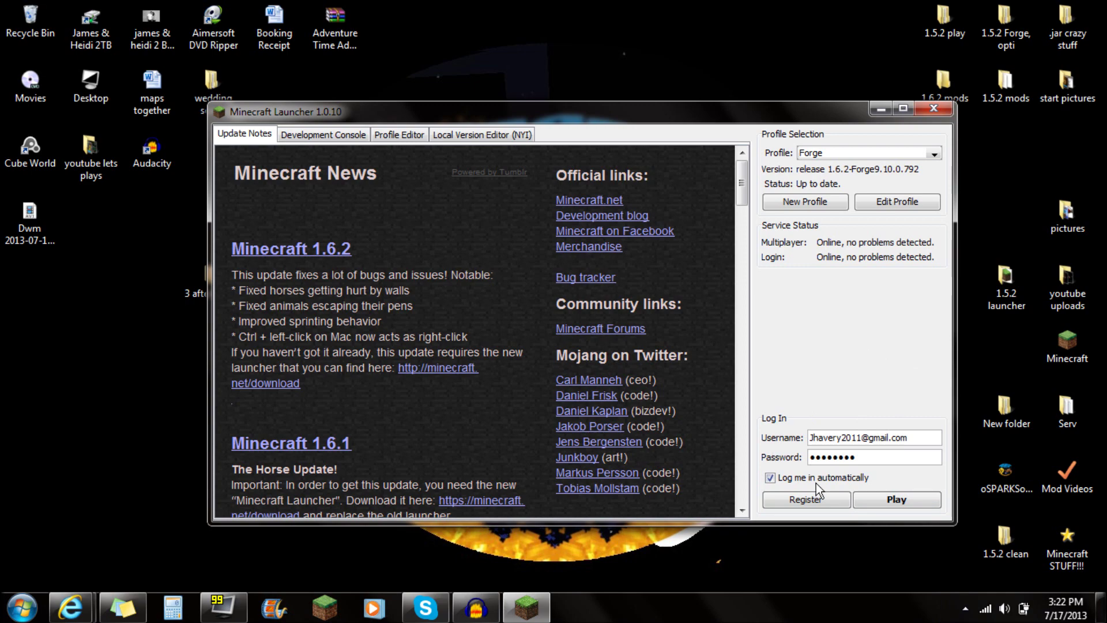
click(912, 498)
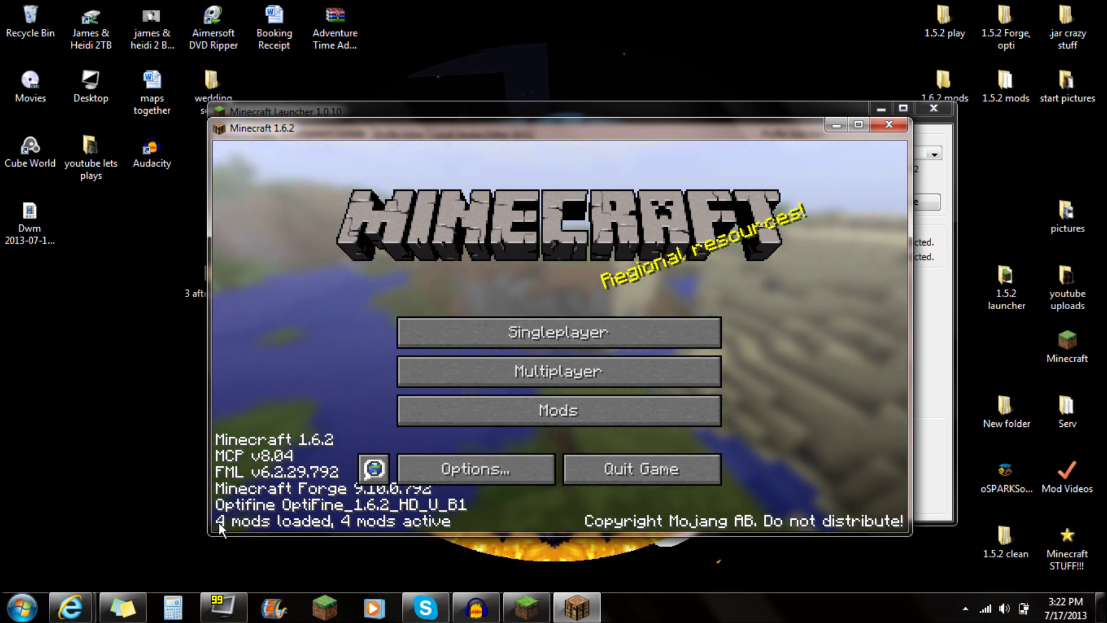
Review the Mod List entries for OptiFine, TuxWeapons 0.3, Minecraft Forge and Forge Mod Loader, then go back to the title screen.
click(571, 409)
click(282, 229)
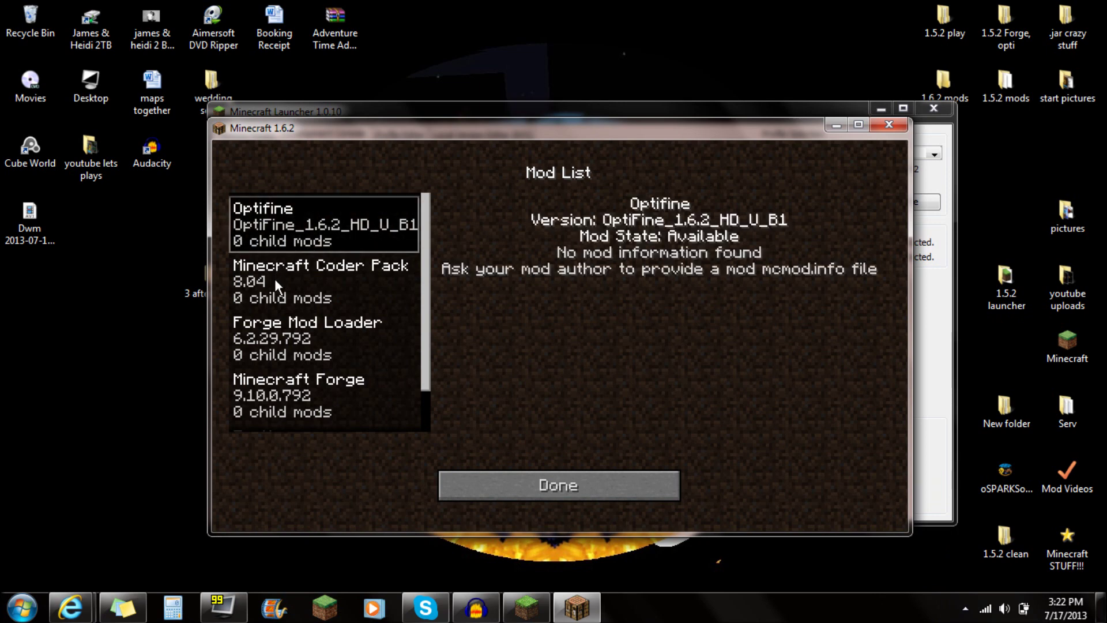
scroll(274, 278, down, 2)
click(266, 401)
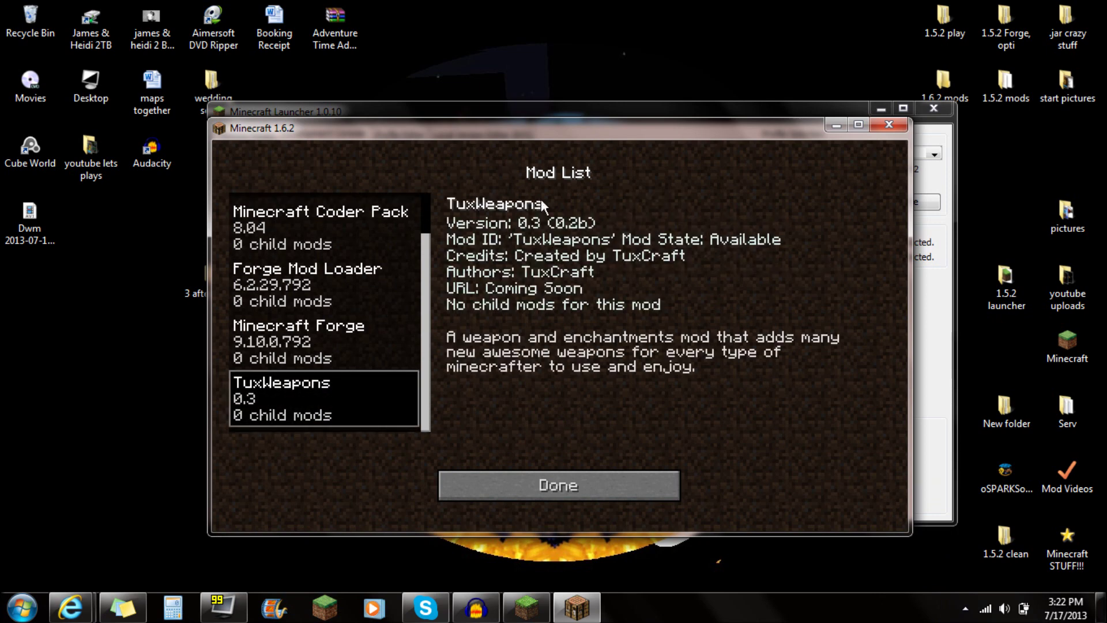
click(282, 364)
scroll(289, 340, up, 2)
click(292, 323)
click(542, 485)
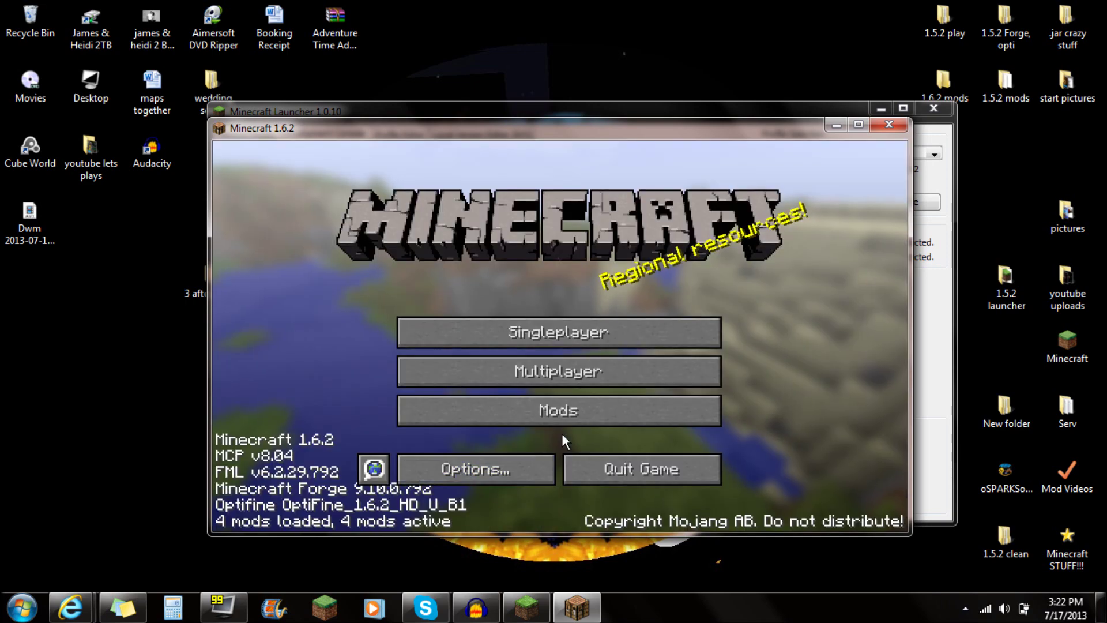
Load the New World save and cycle the hotbar between the Diamond and Iron Hammers.
click(586, 332)
click(489, 337)
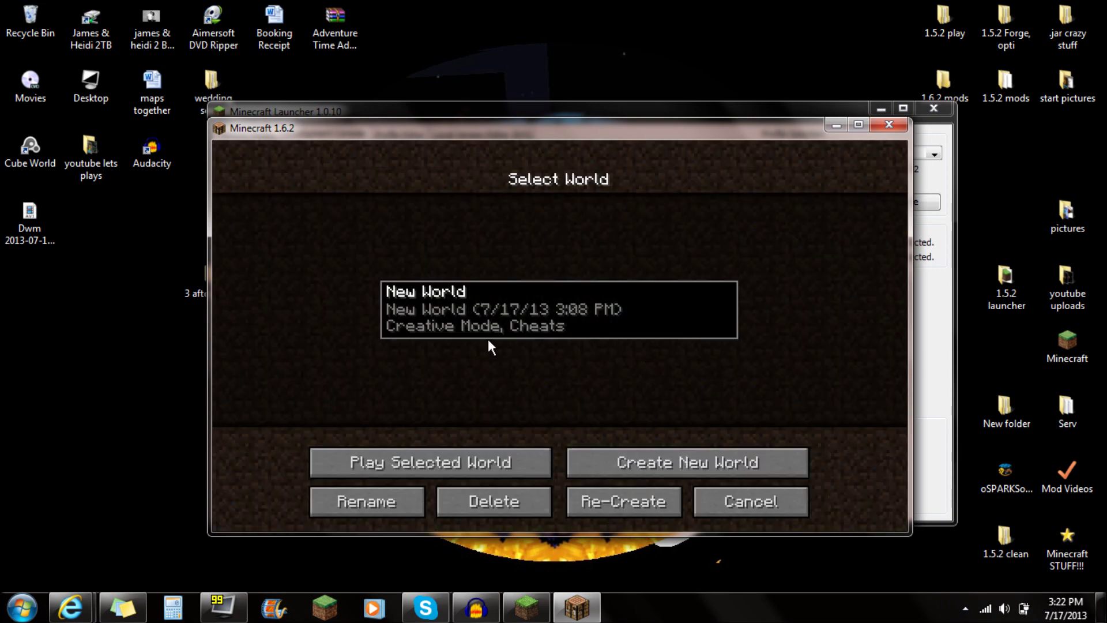
click(444, 460)
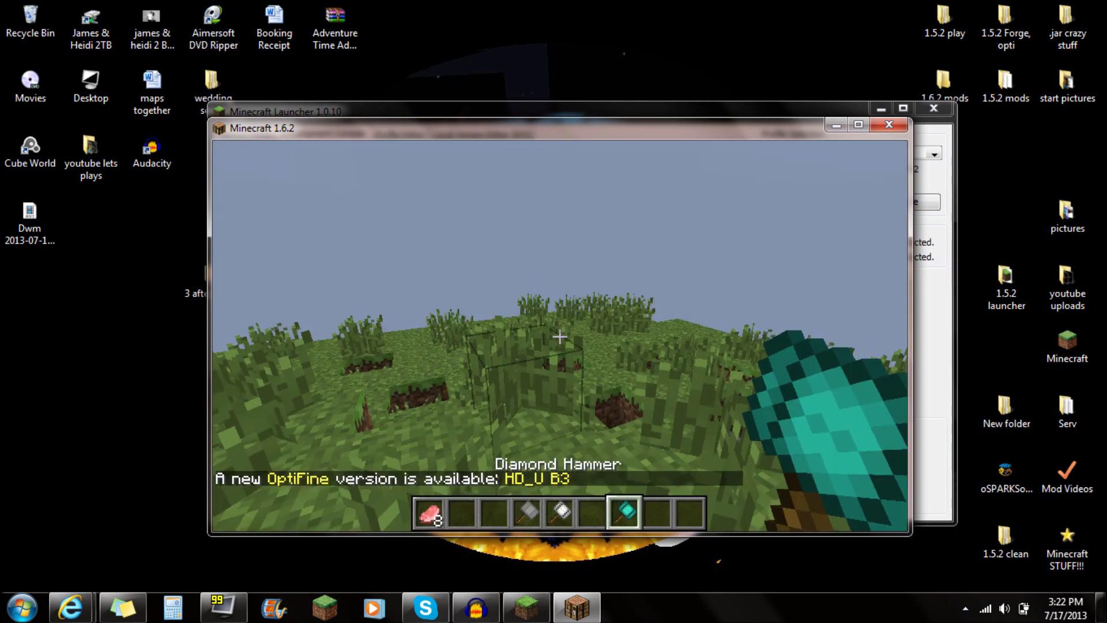
scroll(559, 336, up, 2)
scroll(559, 337, down, 2)
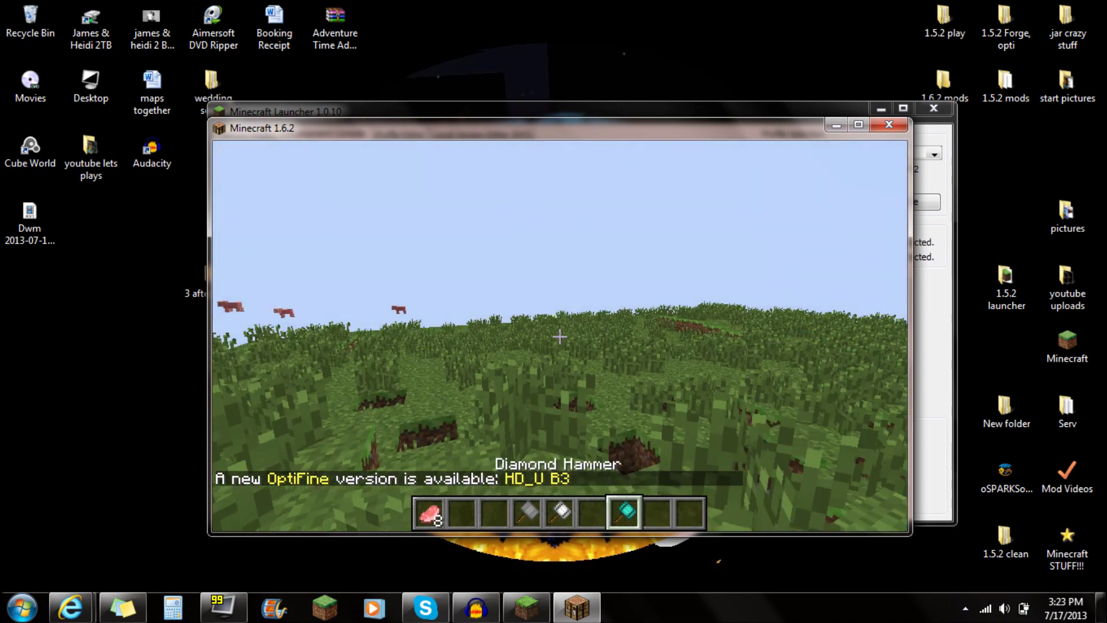
scroll(560, 337, up, 3)
scroll(560, 337, down, 1)
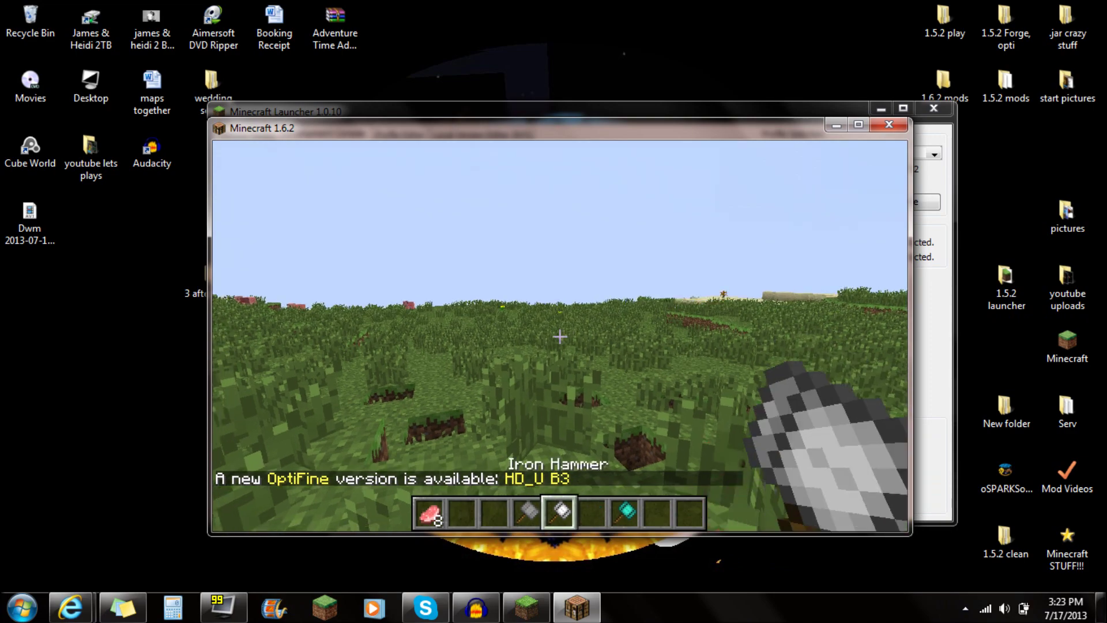
scroll(560, 337, down, 2)
scroll(560, 337, up, 2)
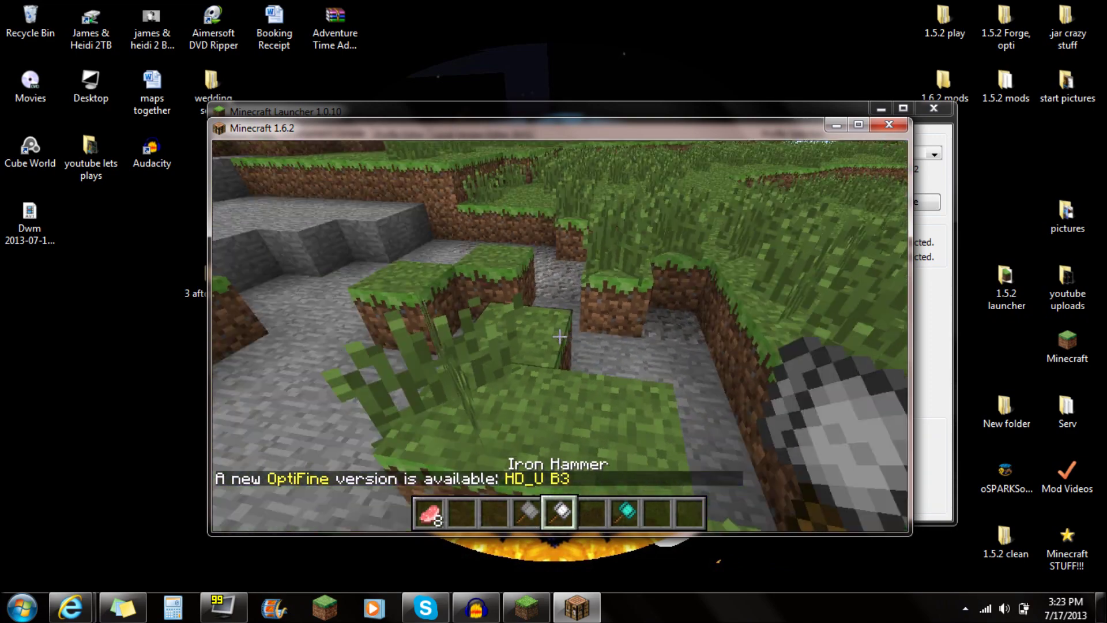
key(e)
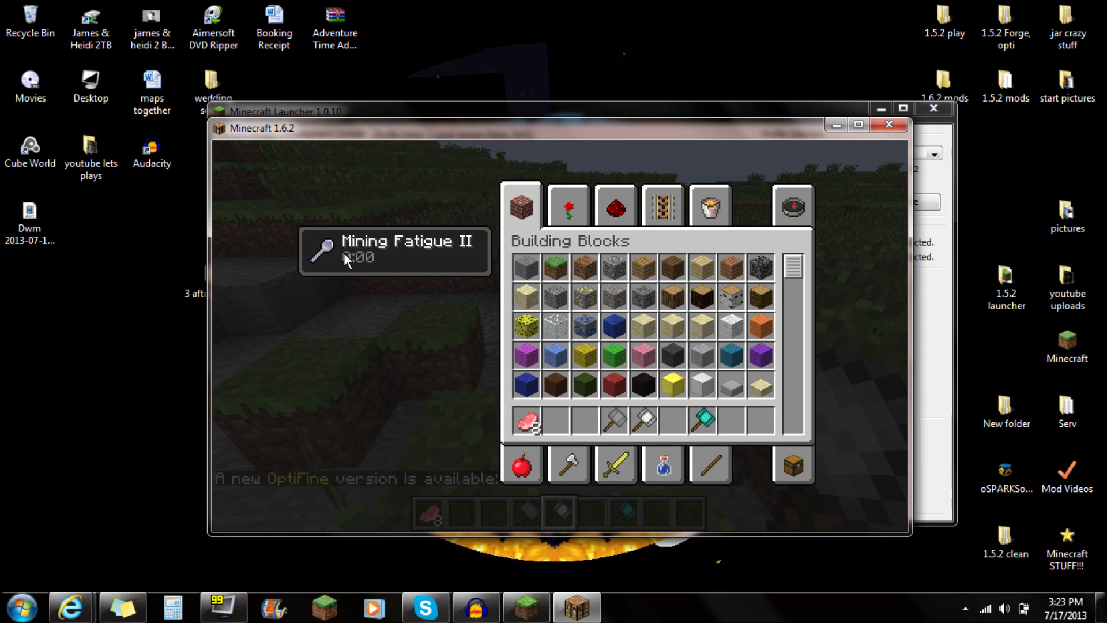
key(e)
Set Fog to Fast in Video Settings, leaving render distance at Tiny.
key(Escape)
click(467, 380)
click(469, 369)
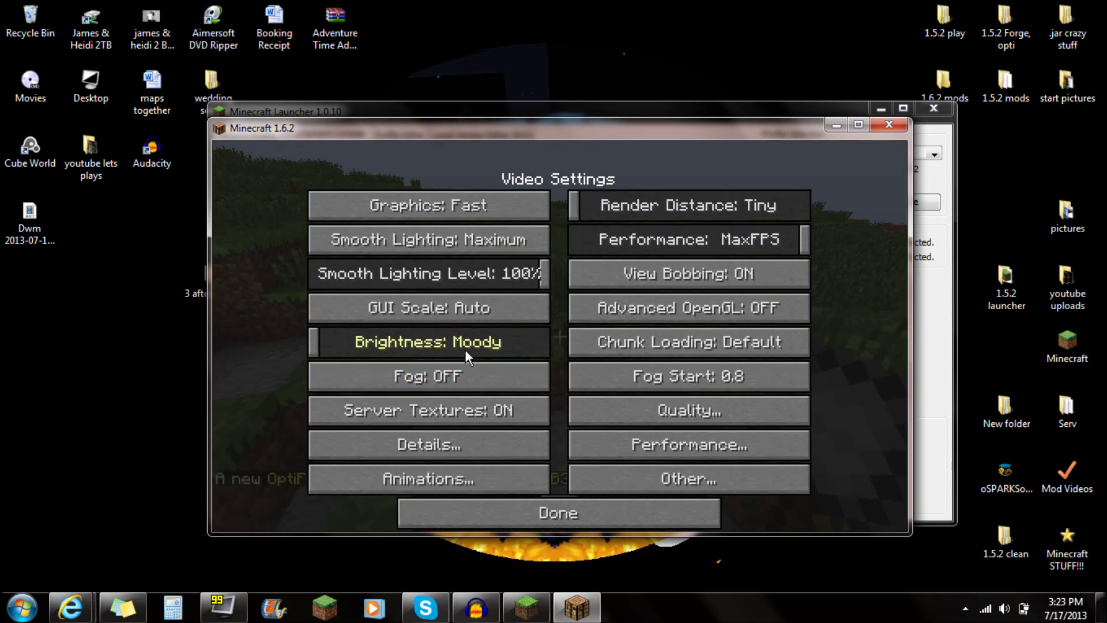
drag(574, 205, 562, 192)
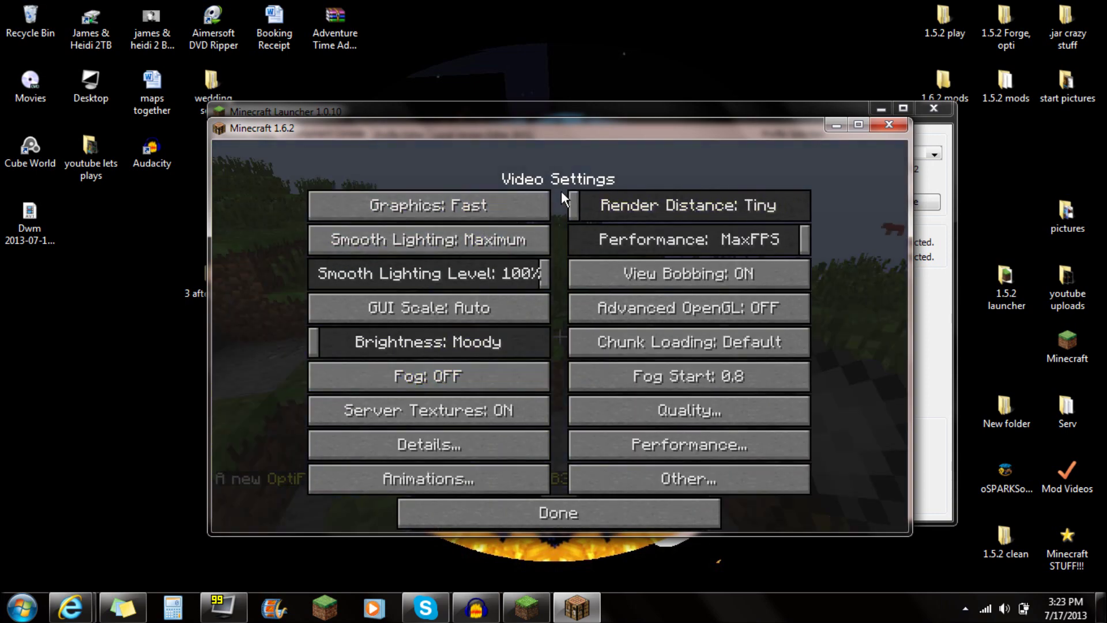
click(440, 372)
click(534, 511)
click(534, 510)
Resume the world, walk forward across the grass, then pause at the game menu.
click(573, 266)
key(e)
key(e)
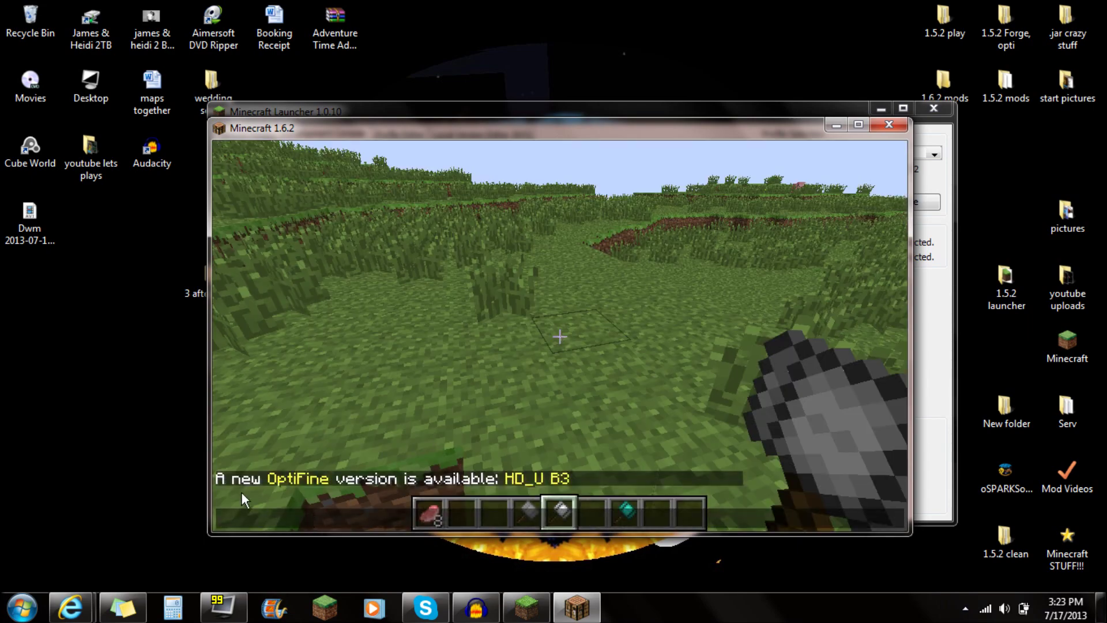
key(t)
key(Escape)
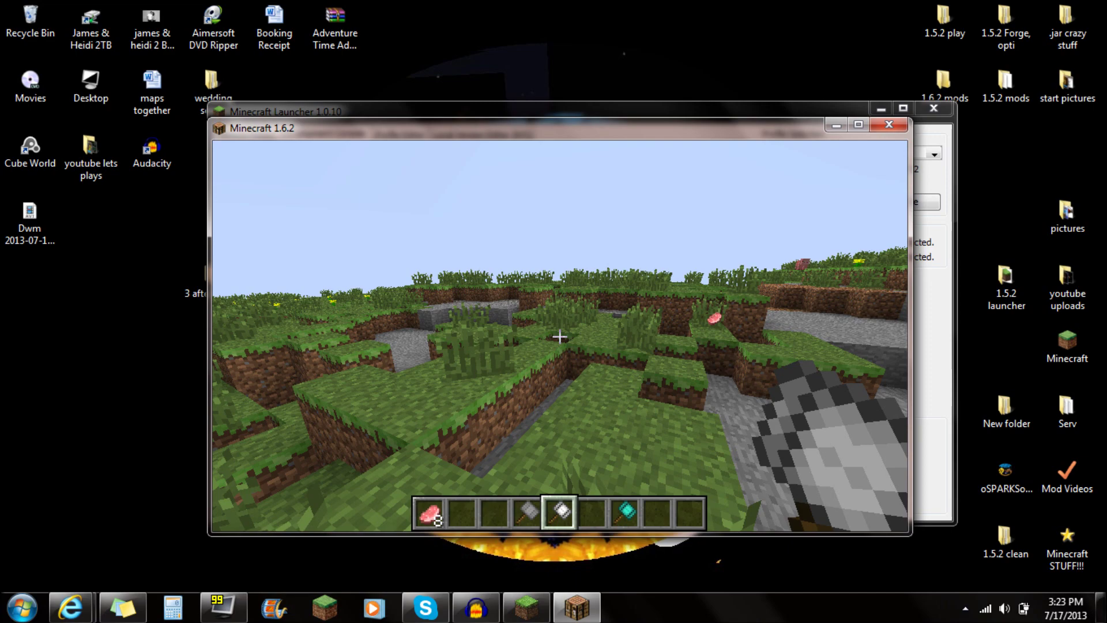
key(w)
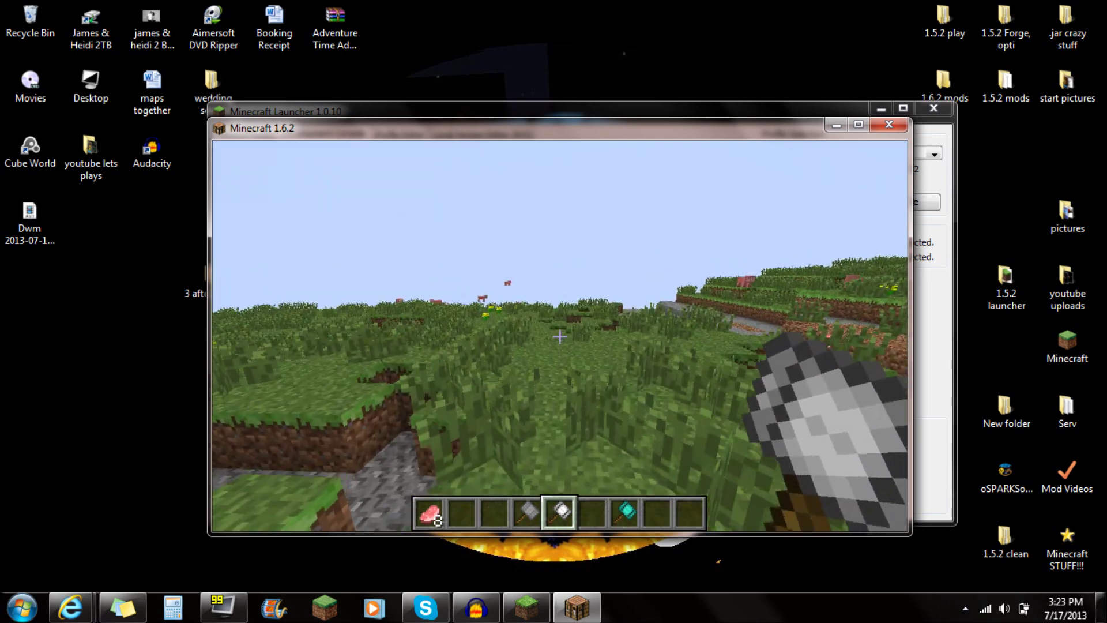
key(Escape)
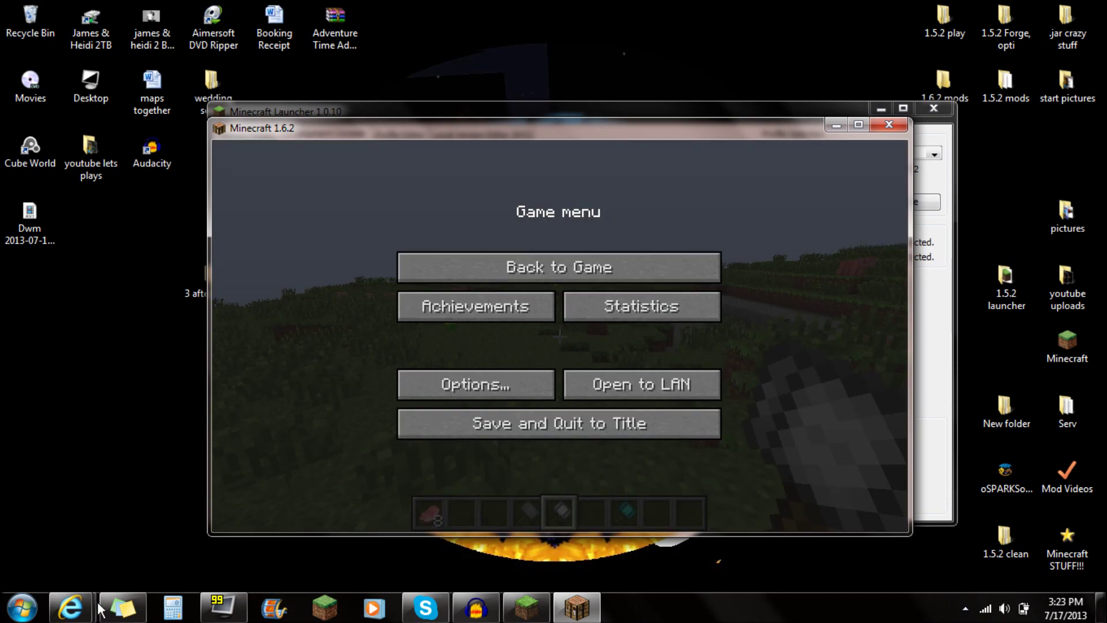
Bring the Internet Explorer OptiFine thread forward and scroll to the HD B3 Ultra 1.6.2 download section.
mouse_move(87, 607)
click(300, 489)
scroll(427, 427, up, 15)
scroll(426, 375, down, 1)
scroll(407, 267, up, 4)
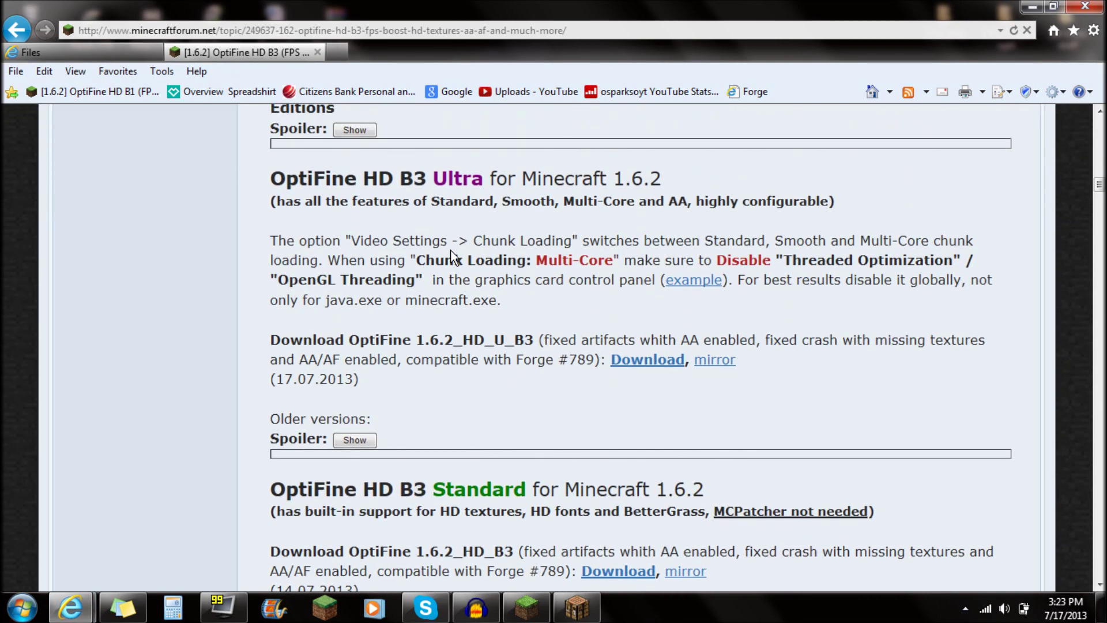
scroll(449, 354, down, 2)
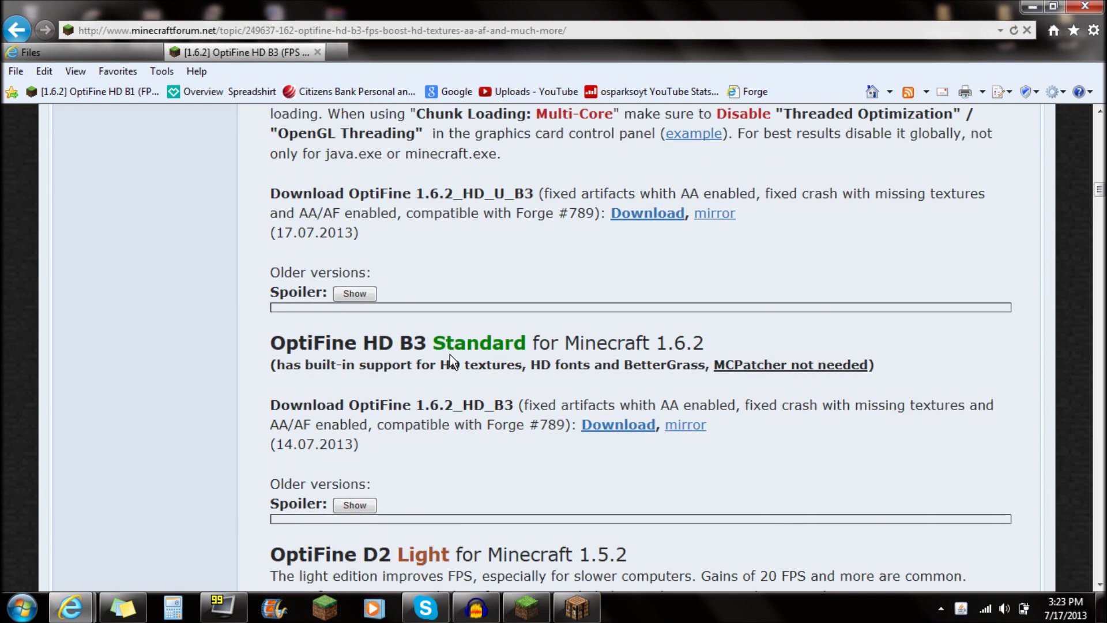
scroll(468, 407, up, 2)
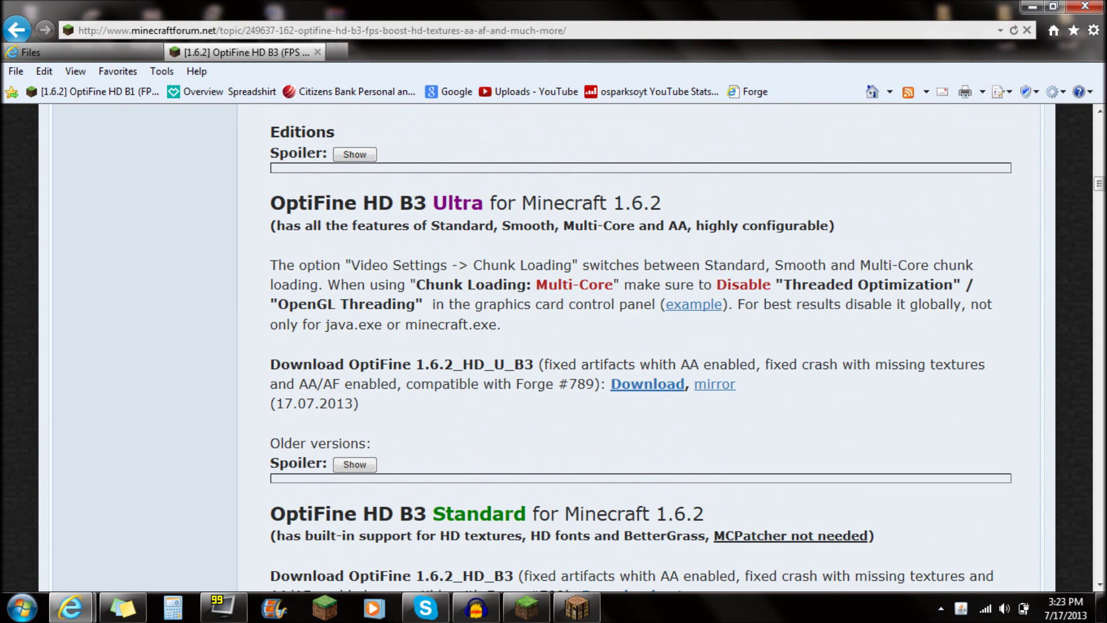
scroll(470, 414, down, 1)
drag(399, 154, 637, 176)
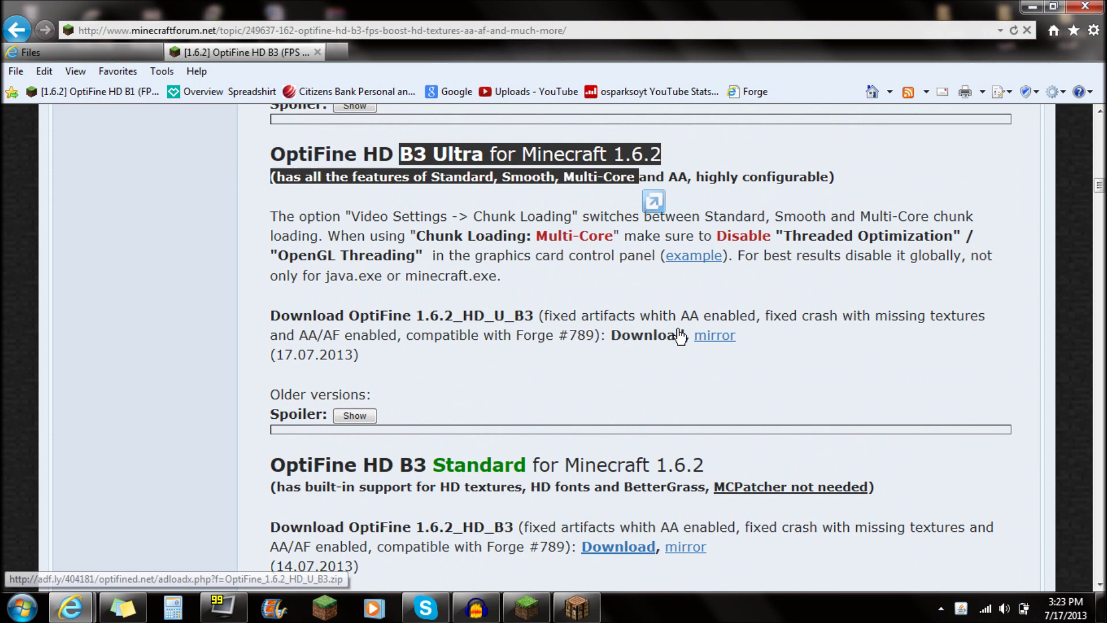
scroll(657, 378, down, 1)
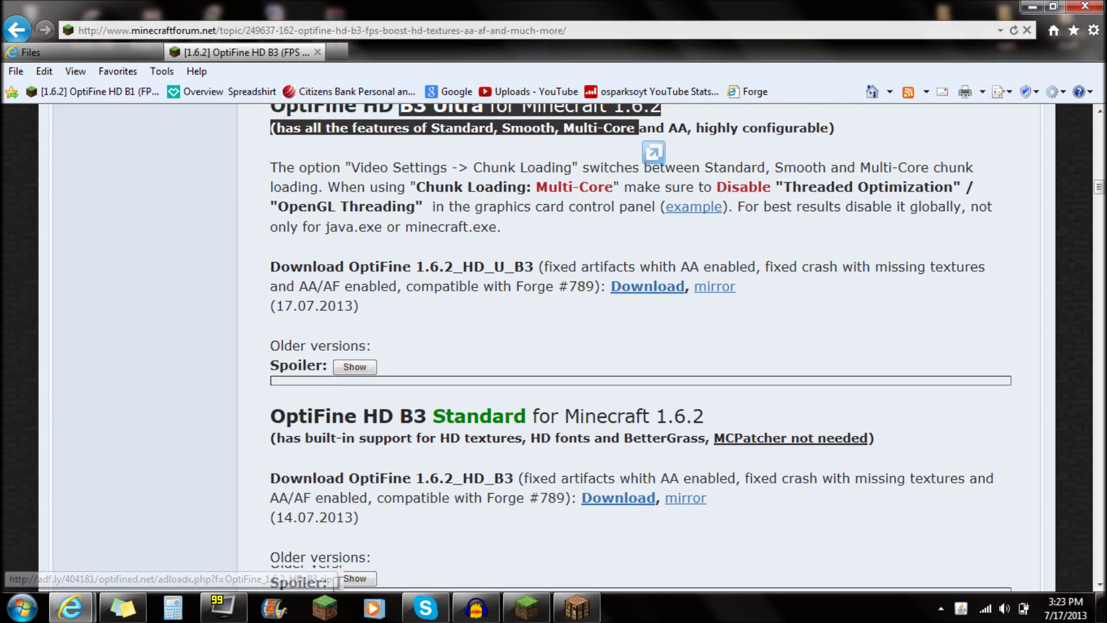
scroll(623, 484, up, 2)
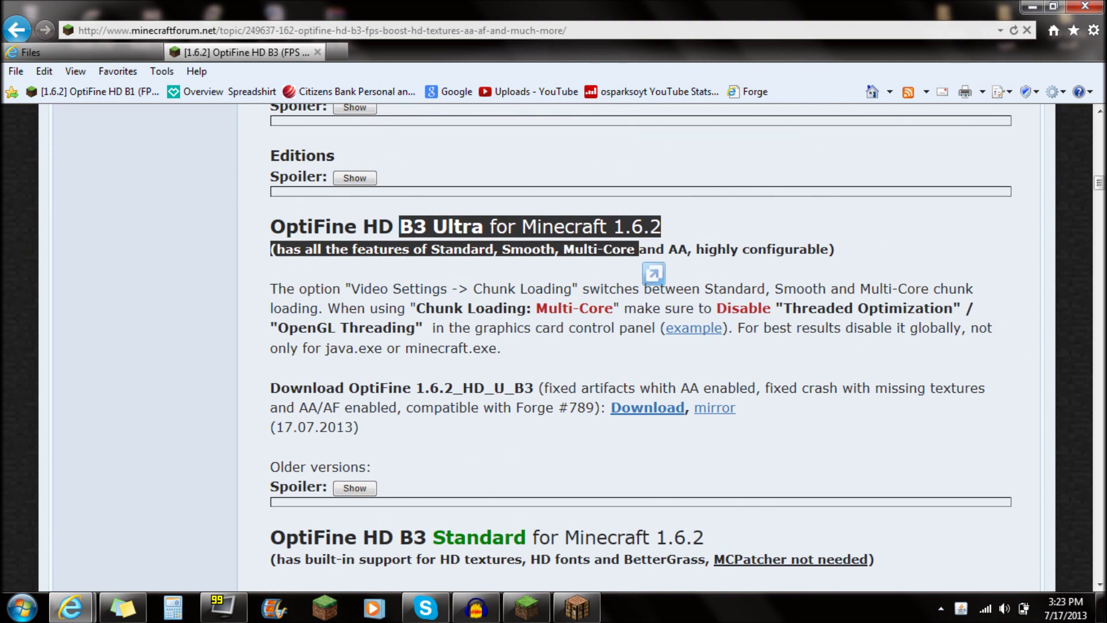
click(536, 284)
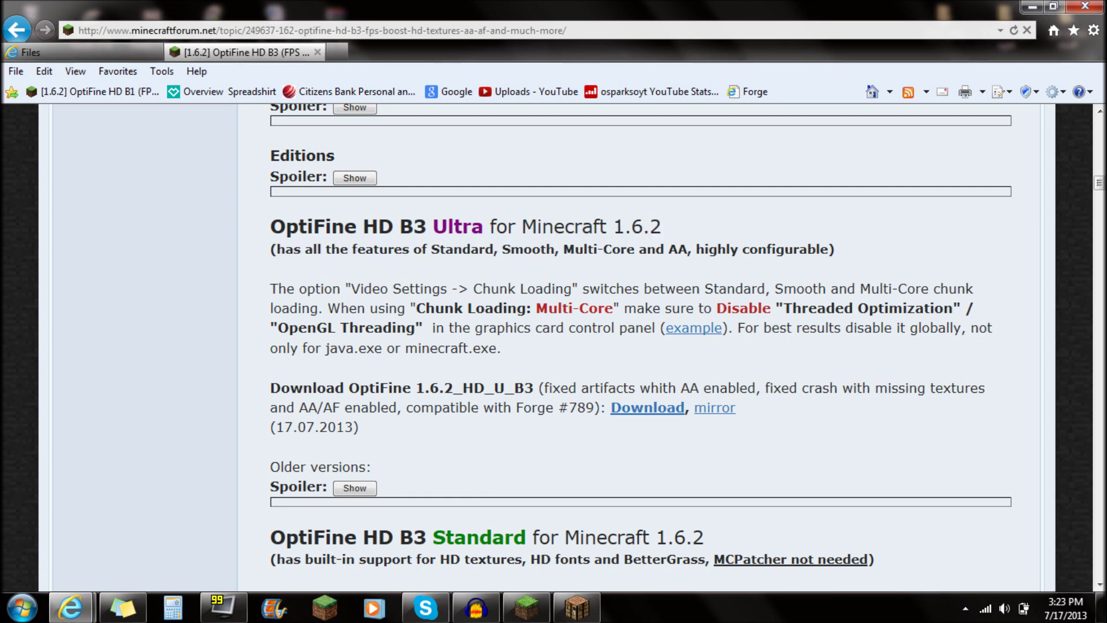